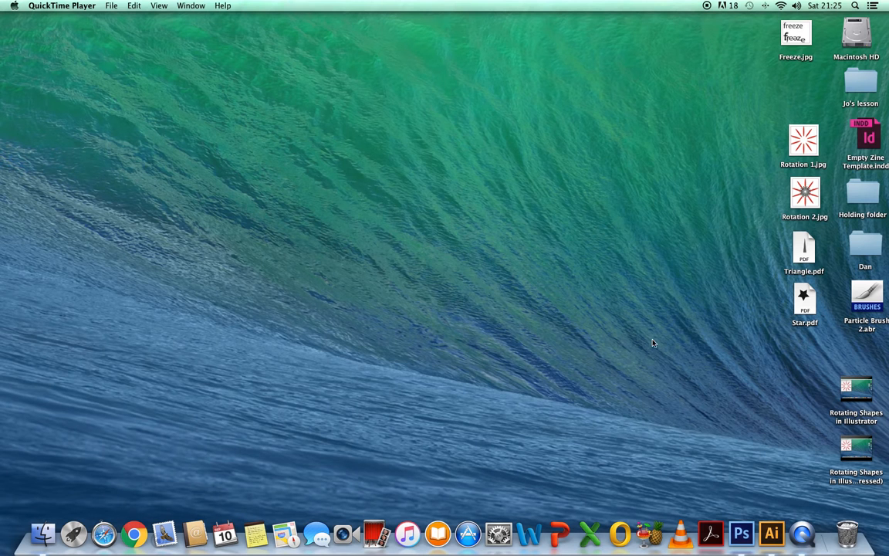
- Search the computer for "adobe" to find the installed Adobe applications, and leave the search without opening a result
{"action": "left_click", "coordinate": [772, 535]}
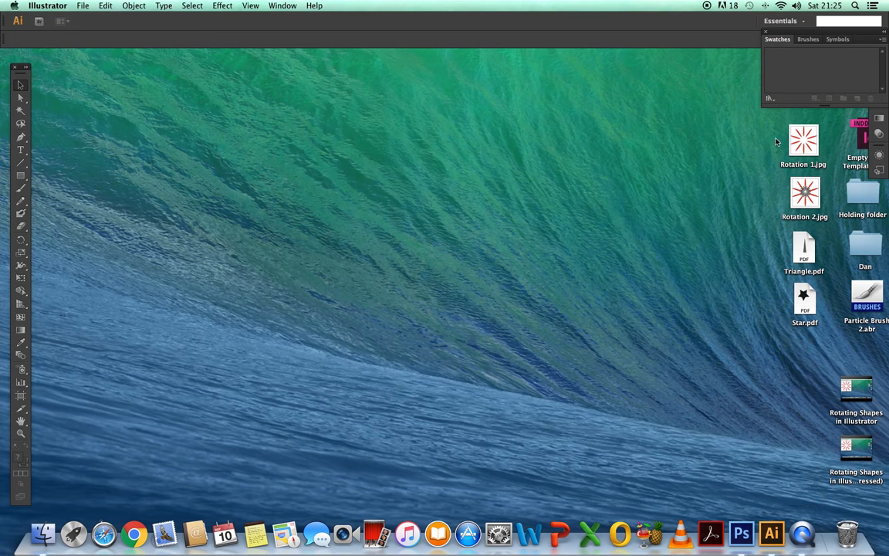
{"action": "left_click", "coordinate": [855, 6]}
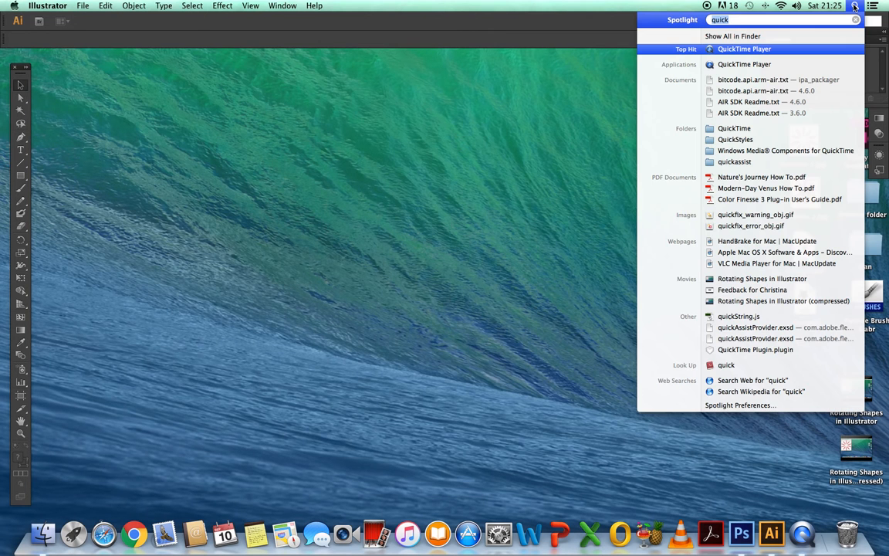
{"action": "left_click", "coordinate": [731, 21]}
{"action": "key", "text": "BackSpace"}
{"action": "key", "text": "BackSpace"}
{"action": "key", "text": "BackSpace"}
{"action": "key", "text": "BackSpace"}
{"action": "key", "text": "BackSpace"}
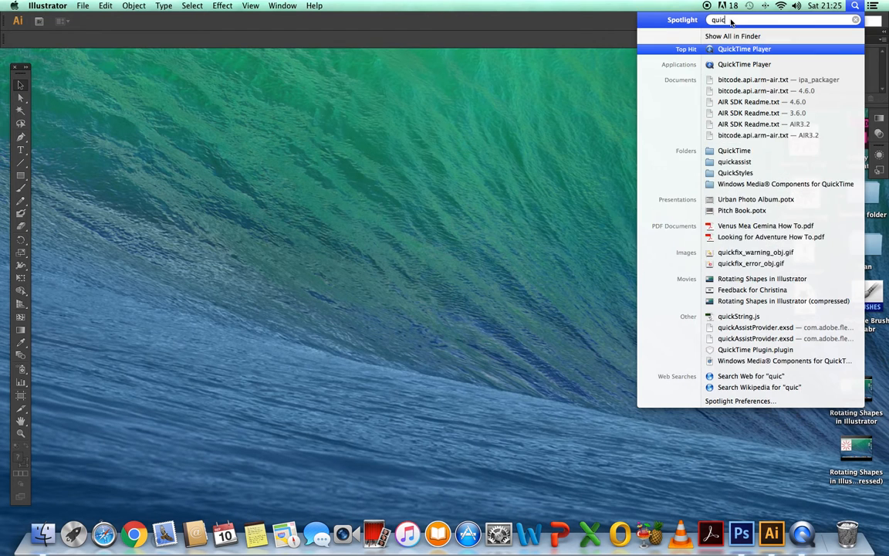
{"action": "type", "text": "adobe"}
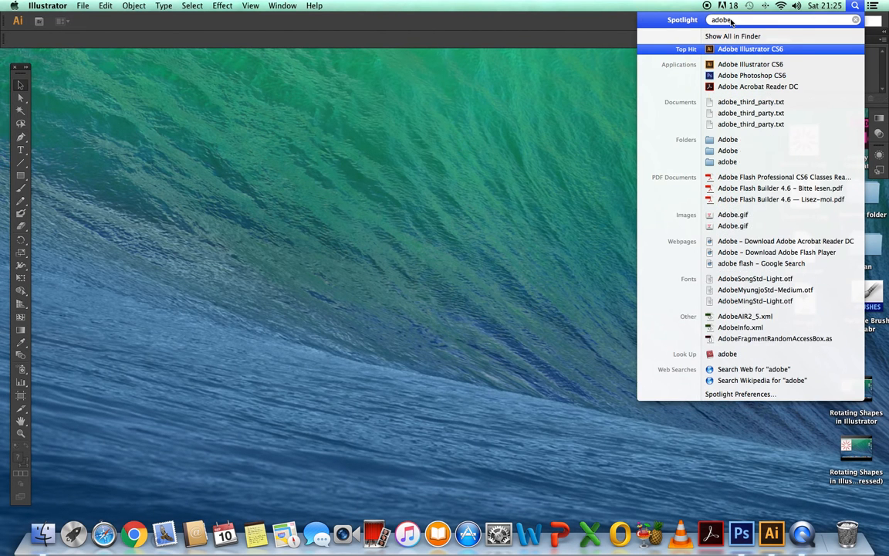
{"action": "left_click", "coordinate": [439, 112]}
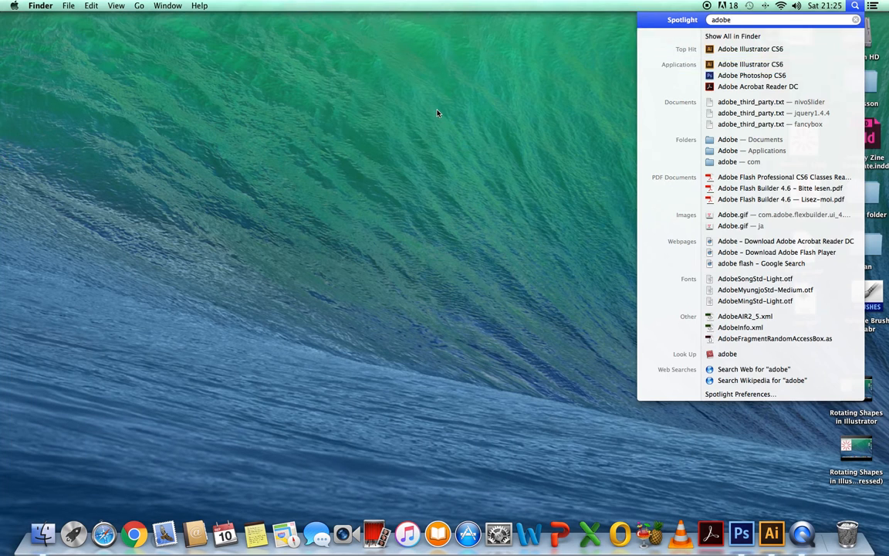
- Switch to Illustrator and create a new portrait A4 print document in millimetres with one artboard
{"action": "left_click", "coordinate": [771, 533]}
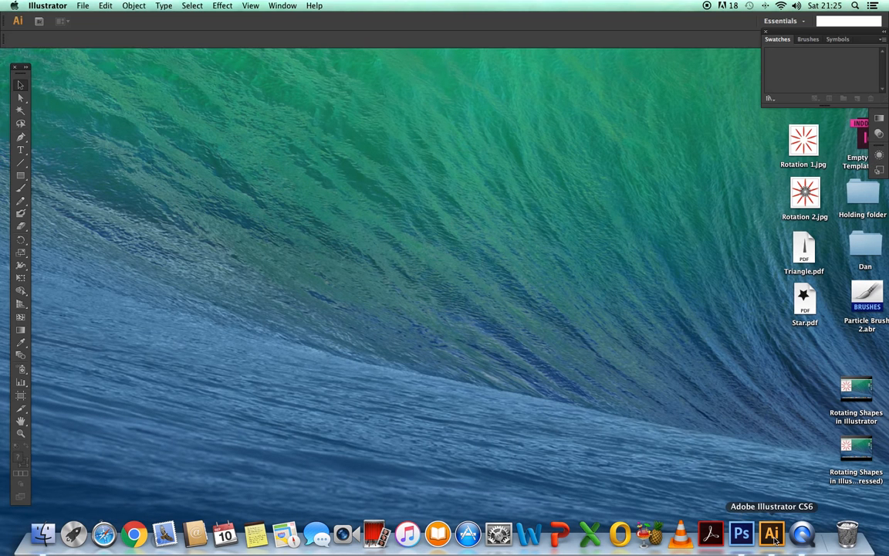
{"action": "left_click", "coordinate": [82, 6]}
{"action": "left_click", "coordinate": [94, 18]}
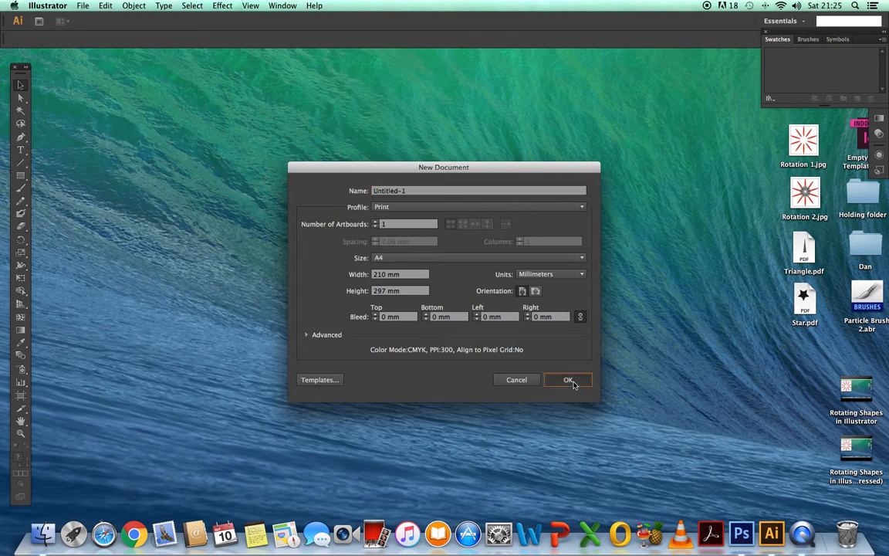
{"action": "left_click", "coordinate": [572, 380]}
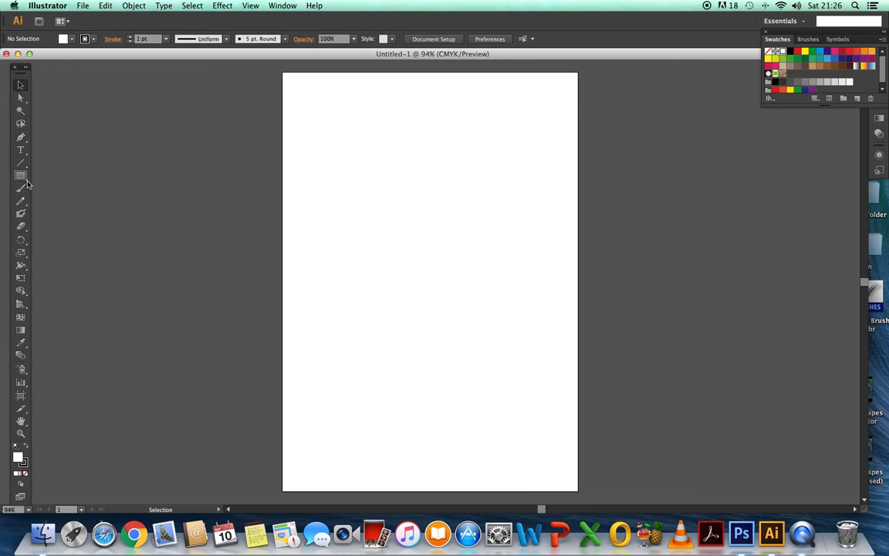
{"action": "left_click_drag", "start_coordinate": [25, 179], "coordinate": [73, 230]}
{"action": "left_click", "coordinate": [453, 170]}
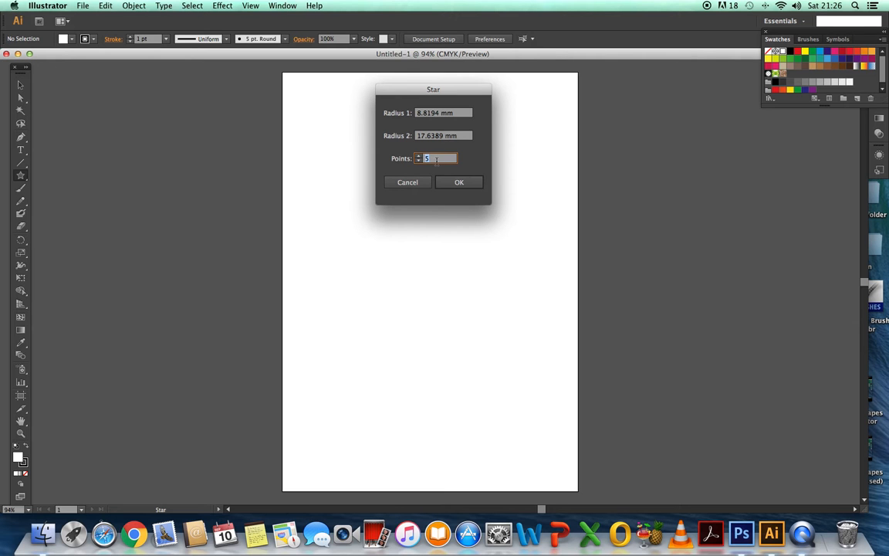
{"action": "left_click", "coordinate": [410, 183]}
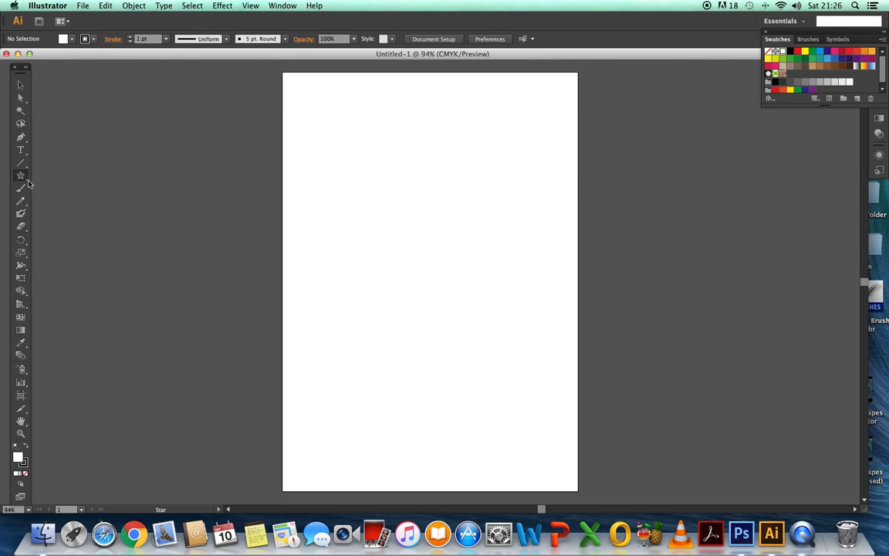
- Draw a rectangle about 90 mm wide and 51 mm high near the artboard's upper-right corner, and return to the Selection tool
{"action": "left_click_drag", "start_coordinate": [27, 183], "coordinate": [70, 161]}
{"action": "left_click_drag", "start_coordinate": [441, 122], "coordinate": [568, 193]}
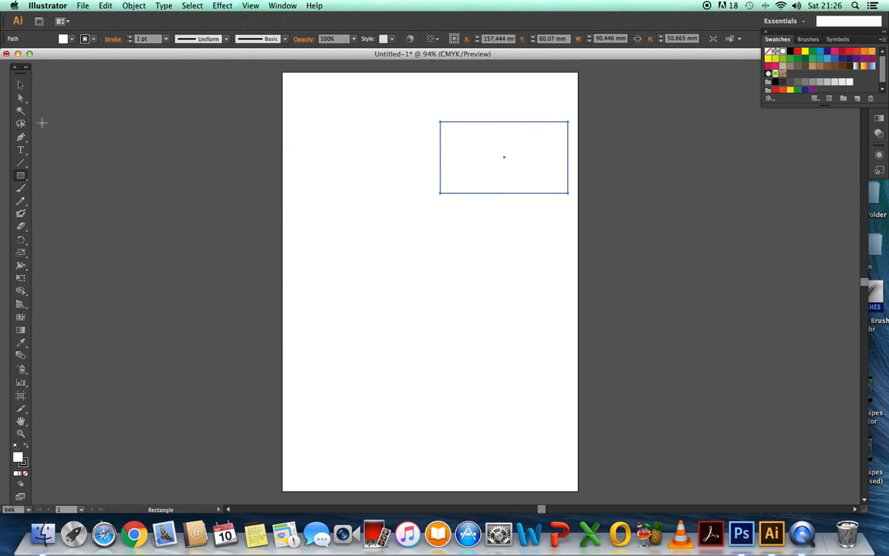
{"action": "left_click", "coordinate": [21, 84]}
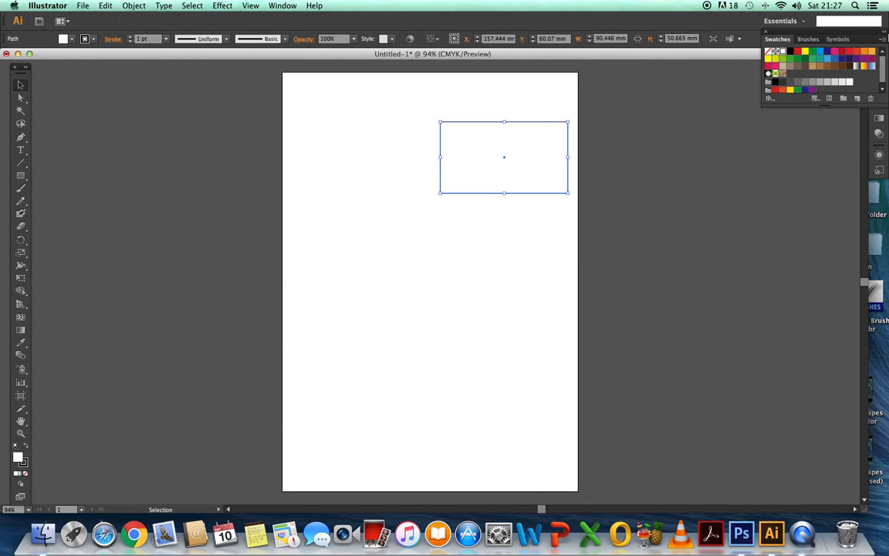
- Close the floating Swatches panel and fill the rectangle with a light grey shade from the Color Guide
{"action": "left_click_drag", "start_coordinate": [808, 33], "coordinate": [747, 81]}
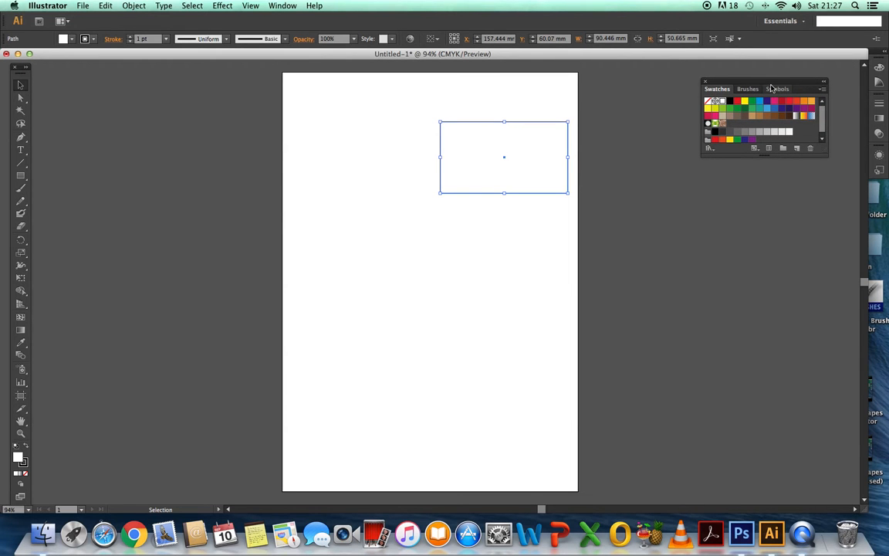
{"action": "left_click", "coordinate": [706, 81]}
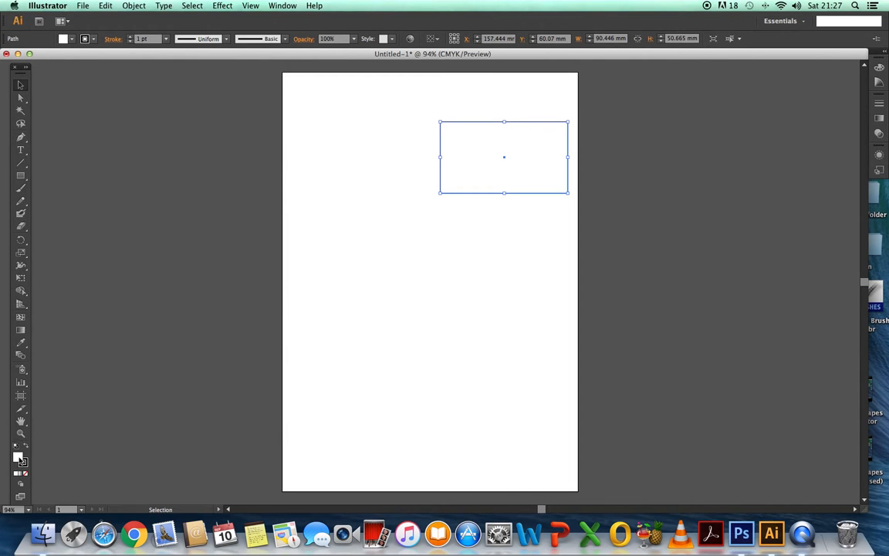
{"action": "left_click", "coordinate": [880, 67]}
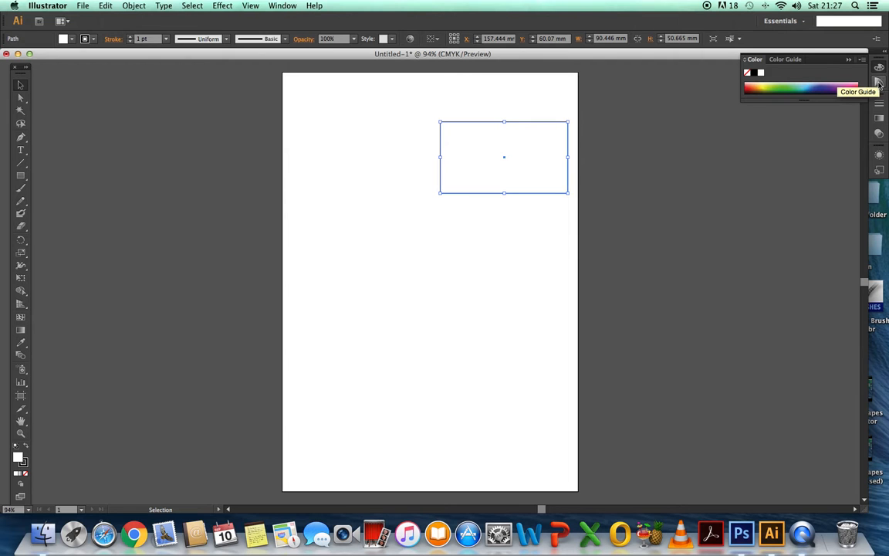
{"action": "left_click", "coordinate": [878, 83]}
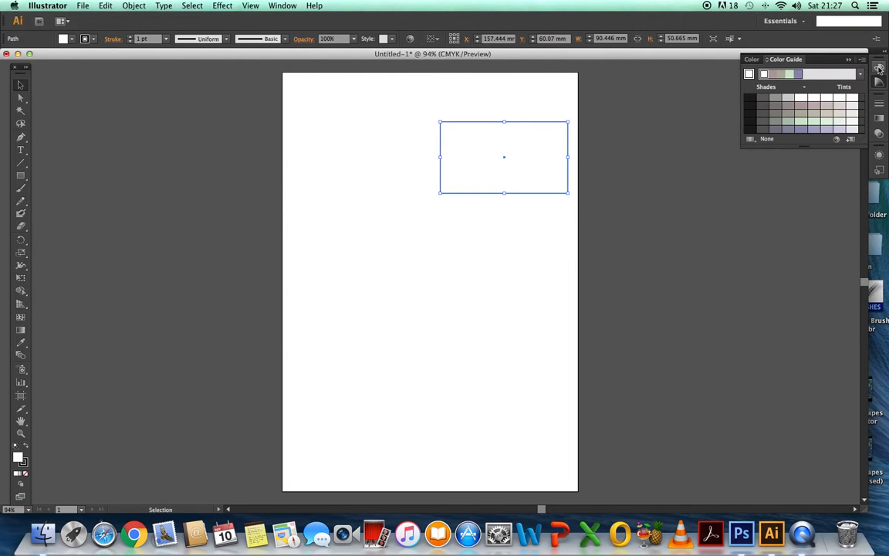
{"action": "left_click", "coordinate": [879, 69]}
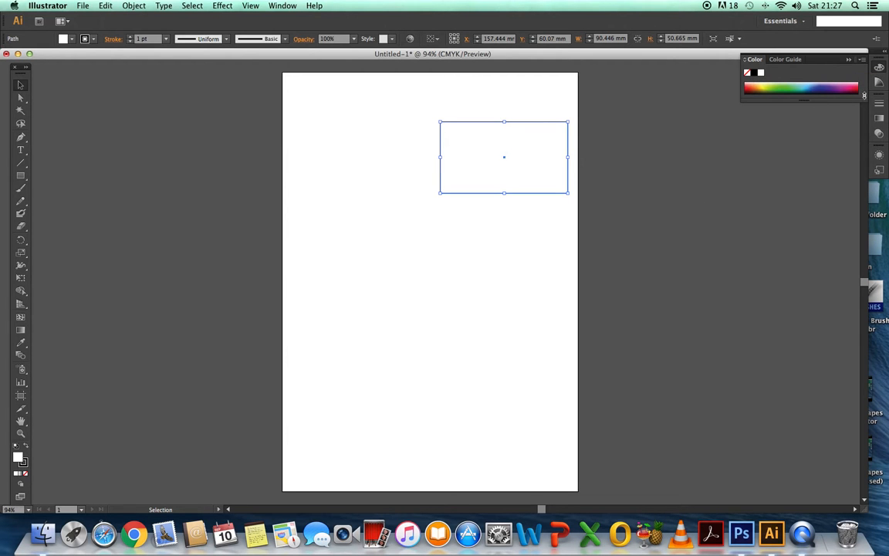
{"action": "left_click", "coordinate": [785, 59]}
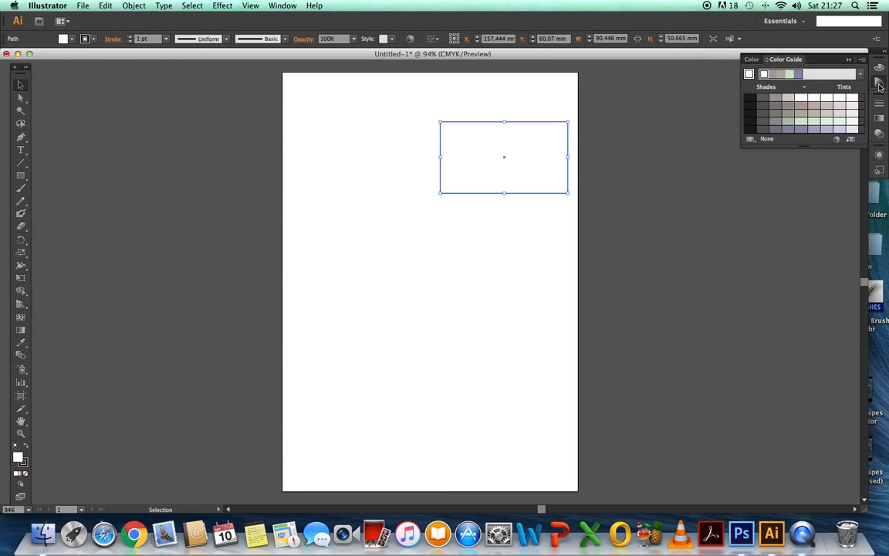
{"action": "left_click", "coordinate": [789, 100]}
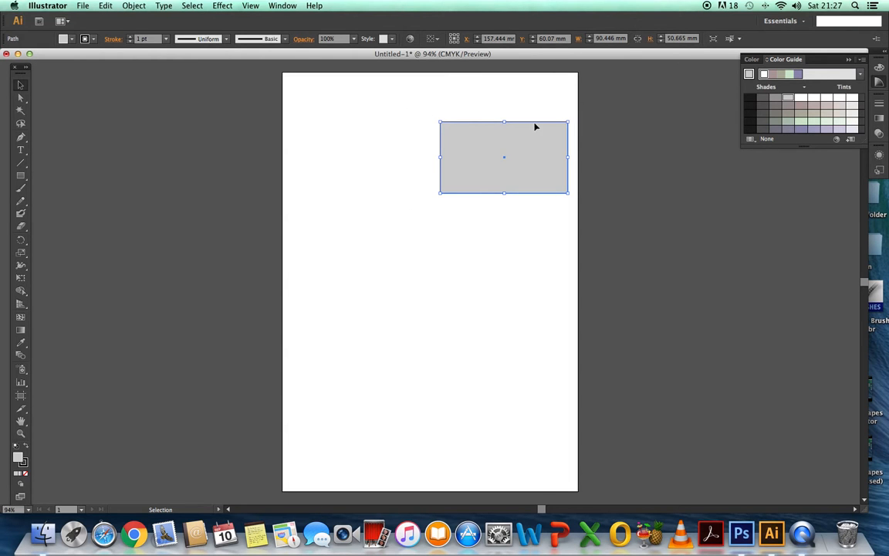
- Make the rectangle's stroke active, view the available stroke weights and deselect the rectangle
{"action": "left_click", "coordinate": [24, 461]}
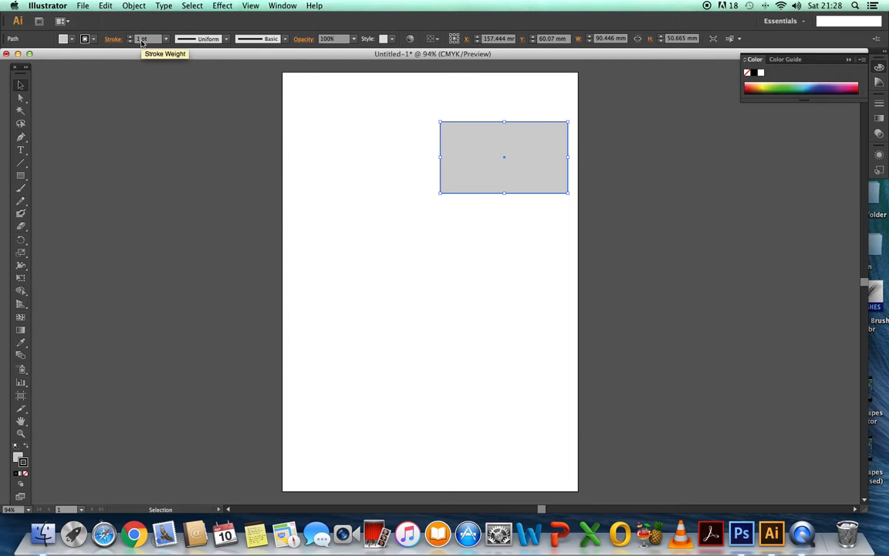
{"action": "left_click", "coordinate": [166, 39]}
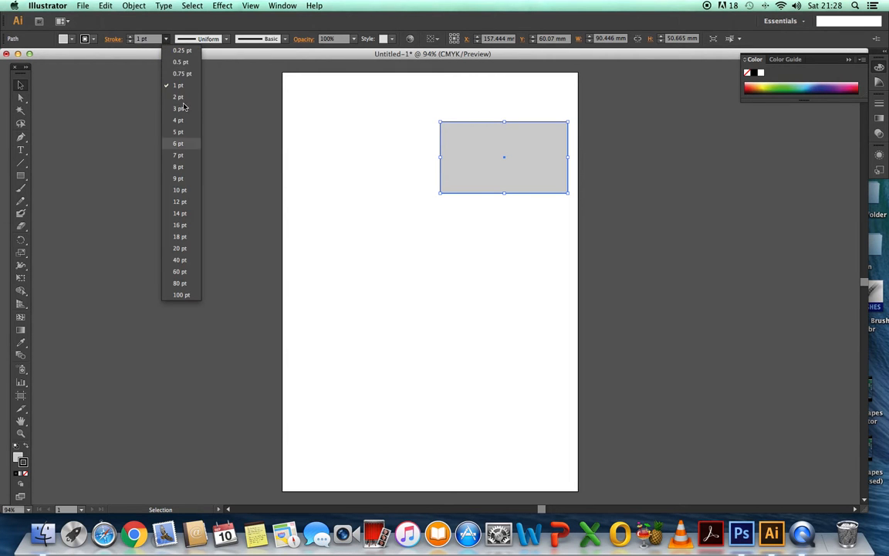
{"action": "left_click", "coordinate": [413, 205]}
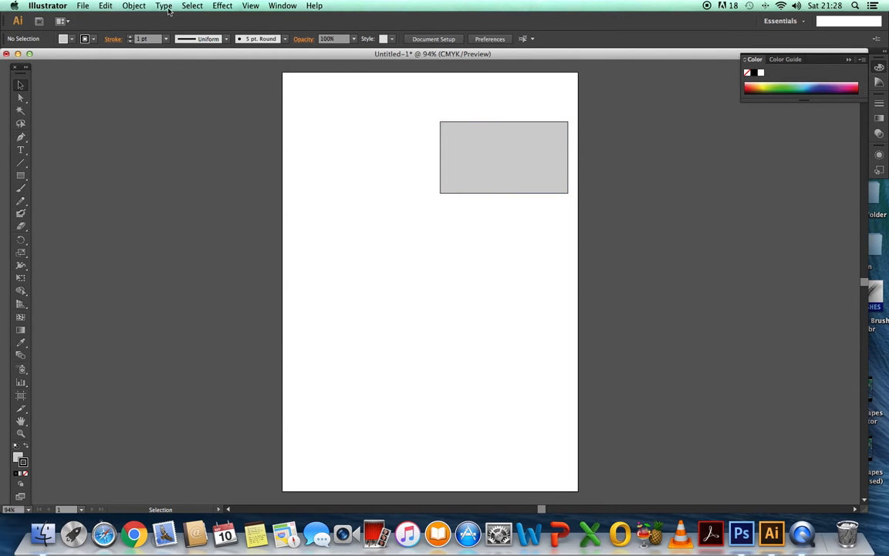
- Save the document to the Desktop in Adobe PDF format as Rectangle.pdf, using the Illustrator Default preset
{"action": "left_click", "coordinate": [83, 6]}
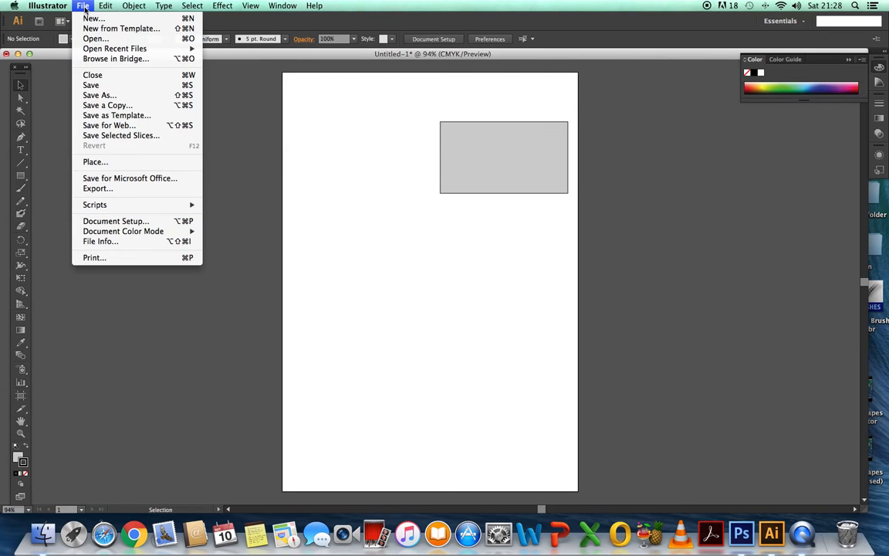
{"action": "left_click", "coordinate": [99, 86]}
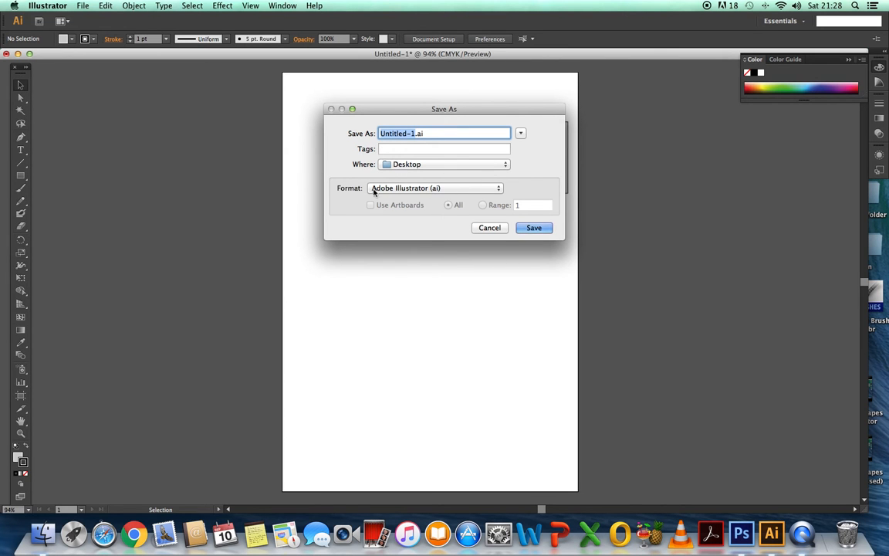
{"action": "left_click", "coordinate": [500, 189]}
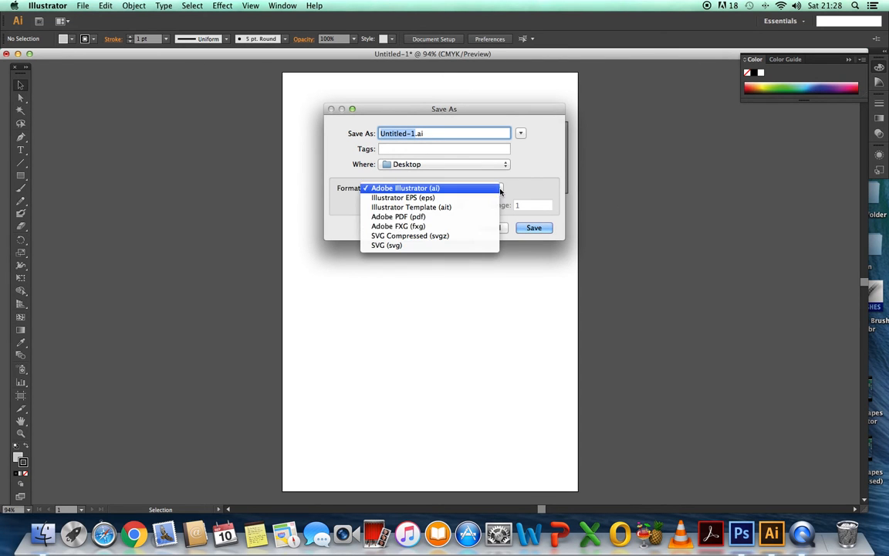
{"action": "left_click", "coordinate": [415, 217]}
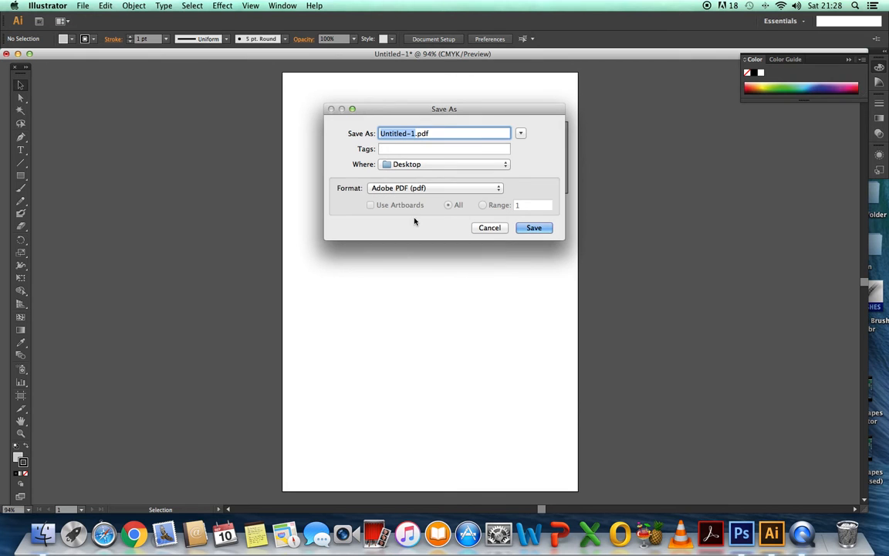
{"action": "left_click", "coordinate": [414, 133]}
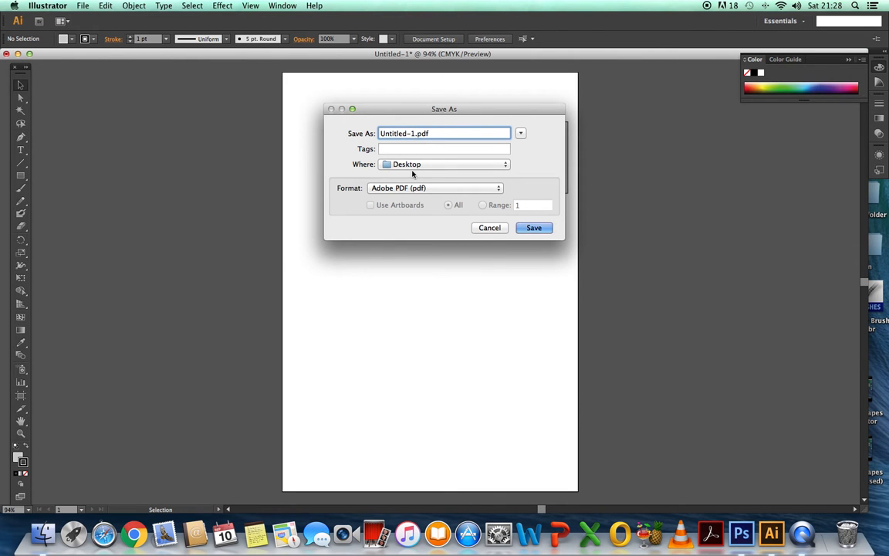
{"action": "key", "text": "BackSpace"}
{"action": "key", "text": "BackSpace"}
{"action": "key", "text": "BackSpace"}
{"action": "key", "text": "BackSpace"}
{"action": "key", "text": "BackSpace"}
{"action": "key", "text": "BackSpace"}
{"action": "key", "text": "BackSpace"}
{"action": "key", "text": "BackSpace"}
{"action": "key", "text": "BackSpace"}
{"action": "key", "text": "BackSpace"}
{"action": "type", "text": "Rectan"}
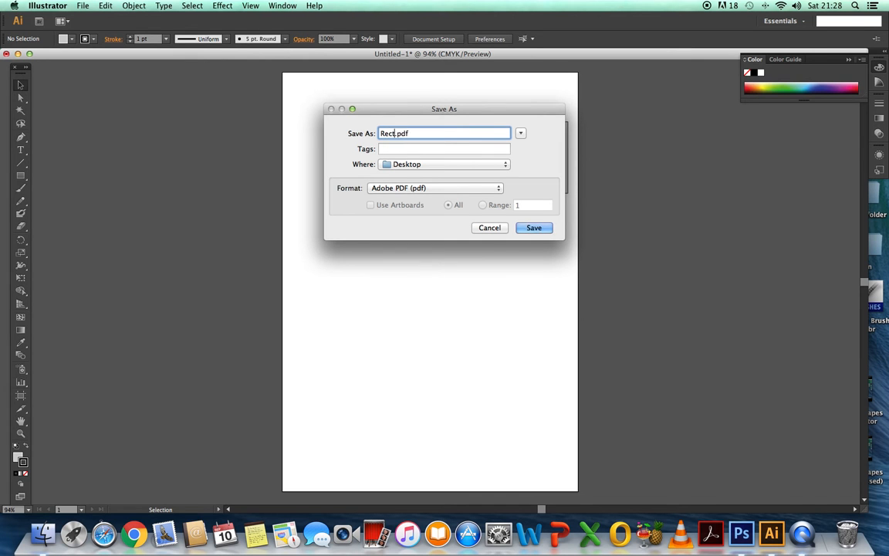
{"action": "type", "text": "gle"}
{"action": "left_click", "coordinate": [538, 228]}
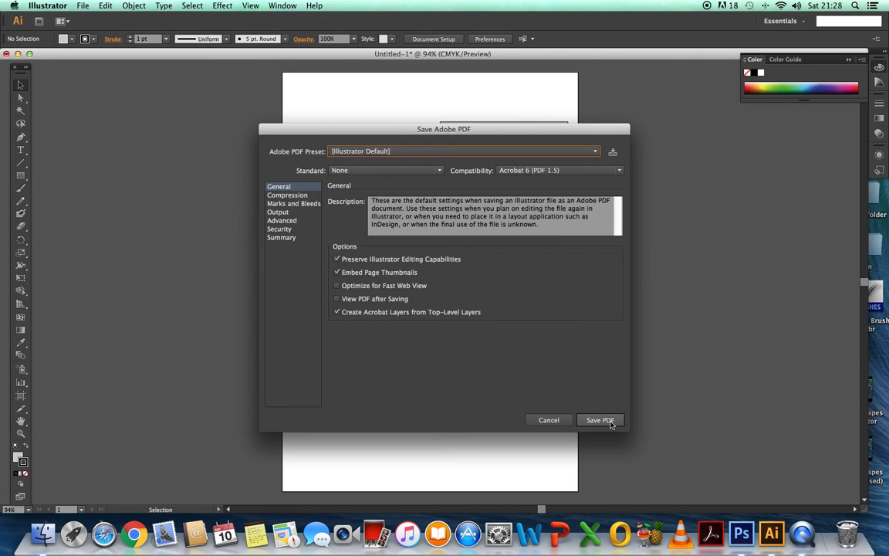
{"action": "left_click", "coordinate": [606, 419]}
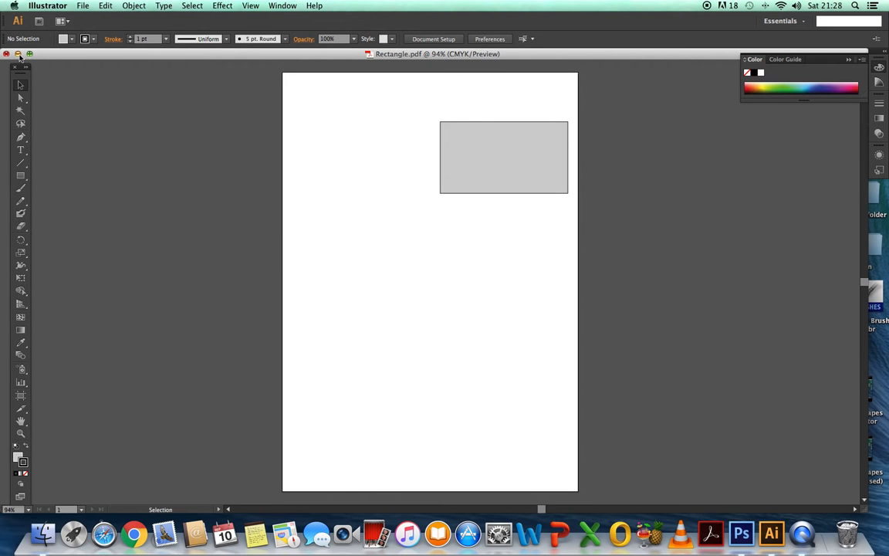
- Minimize the Illustrator document and move the Rectangle.pdf file directly below Star.pdf on the desktop
{"action": "left_click", "coordinate": [18, 54]}
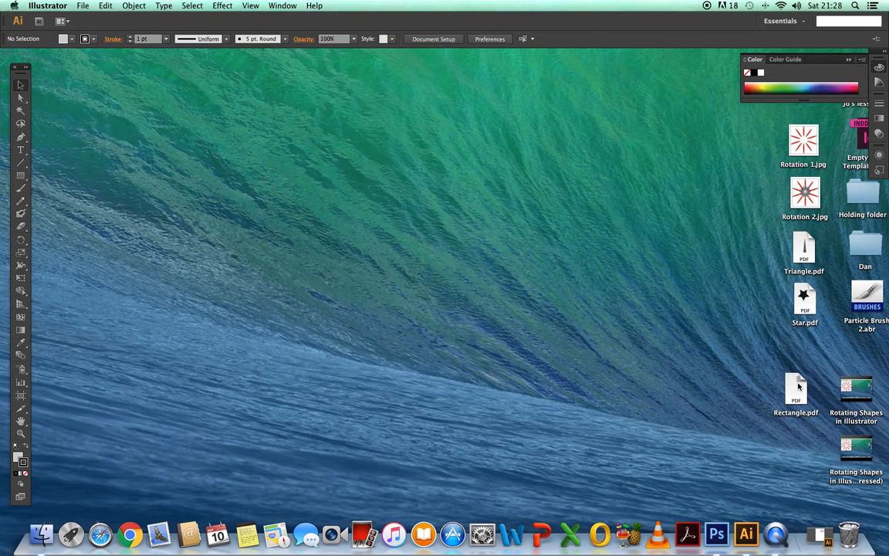
{"action": "left_click_drag", "start_coordinate": [798, 386], "coordinate": [805, 355]}
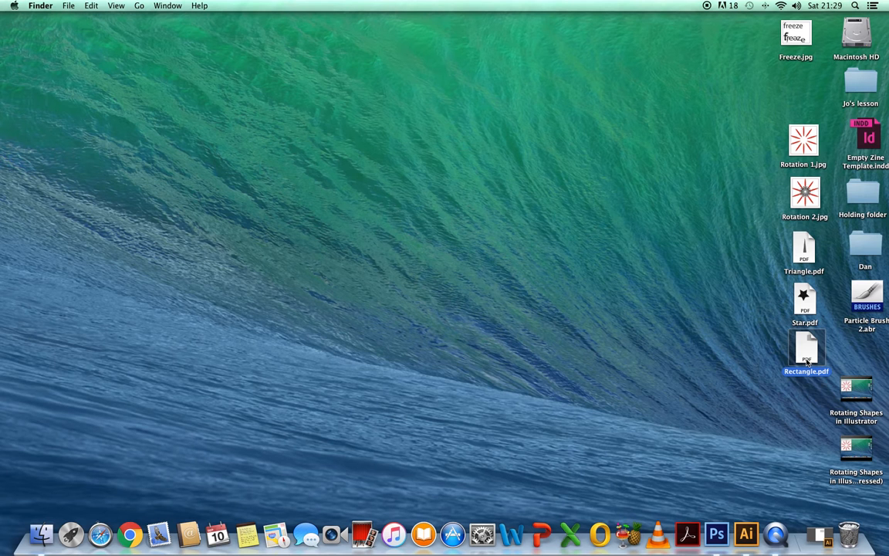
- Switch to Photoshop and move its window into the screen's upper-left corner so the whole workspace is visible
{"action": "left_click", "coordinate": [717, 534]}
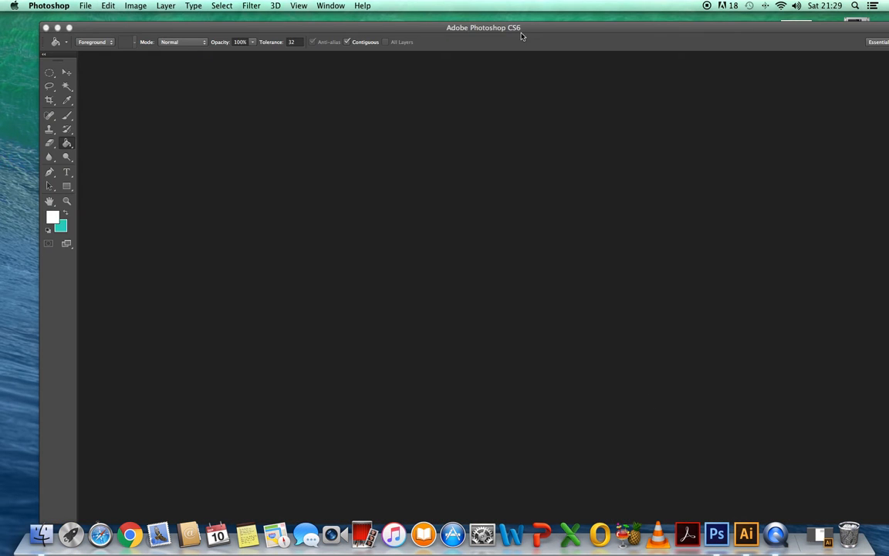
{"action": "left_click_drag", "start_coordinate": [537, 28], "coordinate": [476, 21]}
{"action": "double_click", "coordinate": [476, 22]}
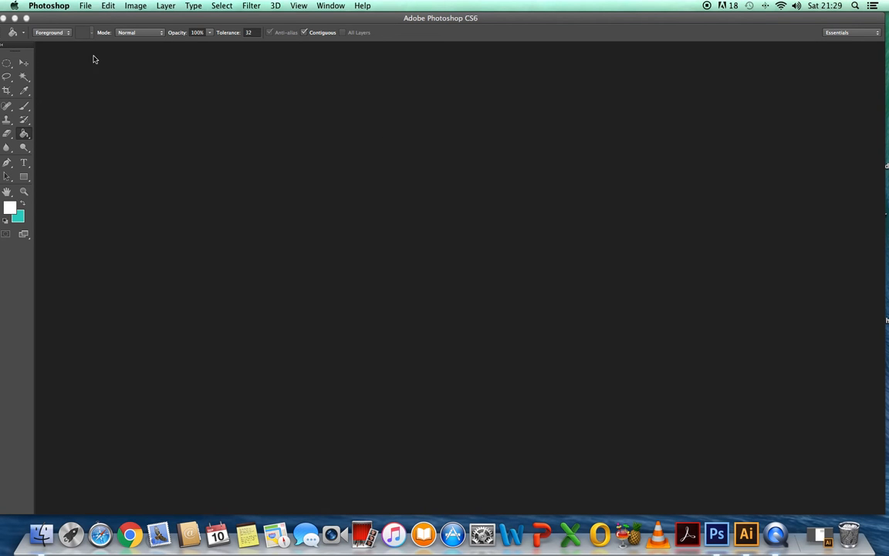
- Start a new document and name it Background
{"action": "left_click", "coordinate": [87, 7]}
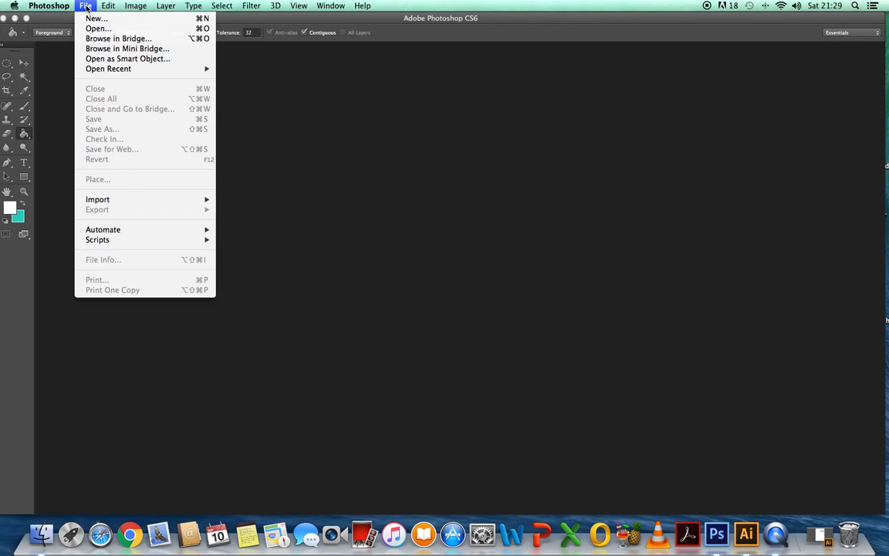
{"action": "left_click", "coordinate": [91, 18]}
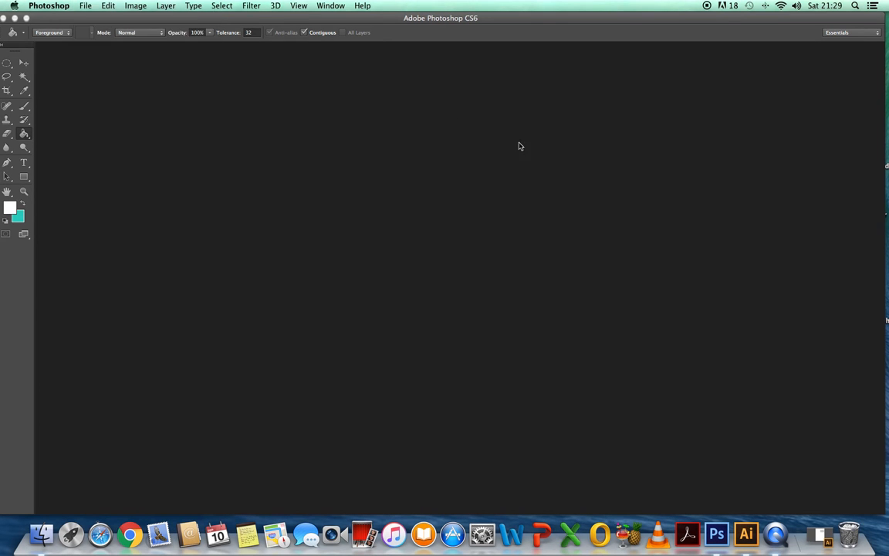
{"action": "left_click", "coordinate": [417, 158]}
{"action": "key", "text": "BackSpace"}
{"action": "key", "text": "BackSpace"}
{"action": "key", "text": "BackSpace"}
{"action": "key", "text": "BackSpace"}
{"action": "key", "text": "BackSpace"}
{"action": "key", "text": "BackSpace"}
{"action": "key", "text": "BackSpace"}
{"action": "key", "text": "BackSpace"}
{"action": "key", "text": "BackSpace"}
{"action": "key", "text": "BackSpace"}
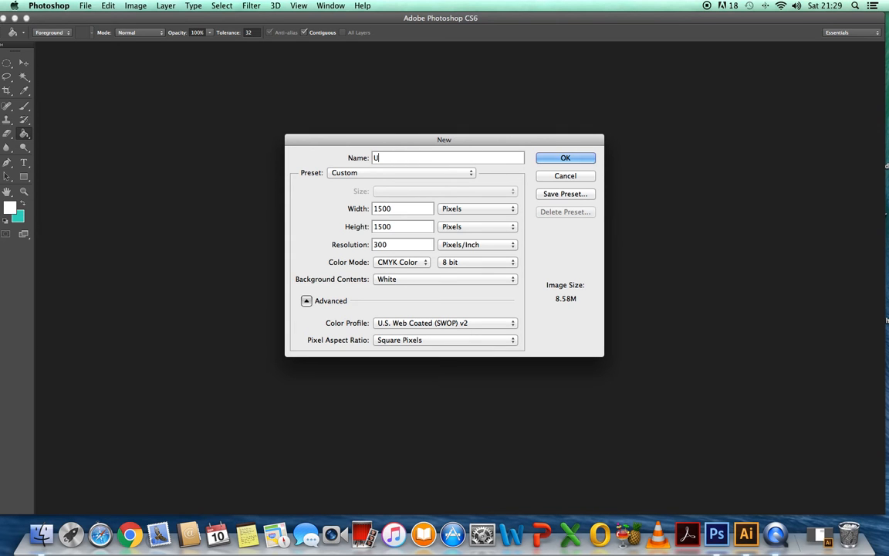
{"action": "type", "text": "background"}
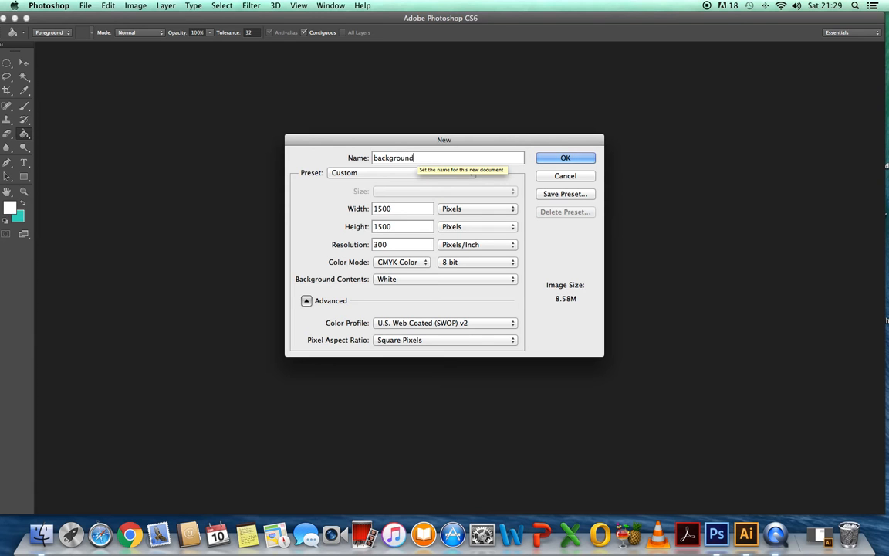
{"action": "left_click", "coordinate": [378, 158]}
{"action": "type", "text": "Background"}
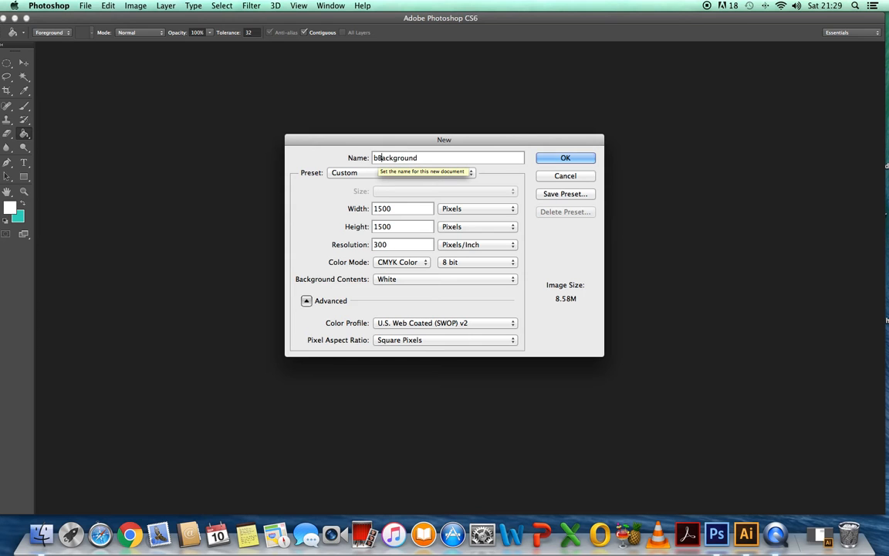
{"action": "key", "text": "BackSpace"}
{"action": "key", "text": "BackSpace"}
{"action": "type", "text": "B"}
- Set the new document's units to centimeters, its width and height to 20 each, and create it
{"action": "left_click", "coordinate": [470, 209]}
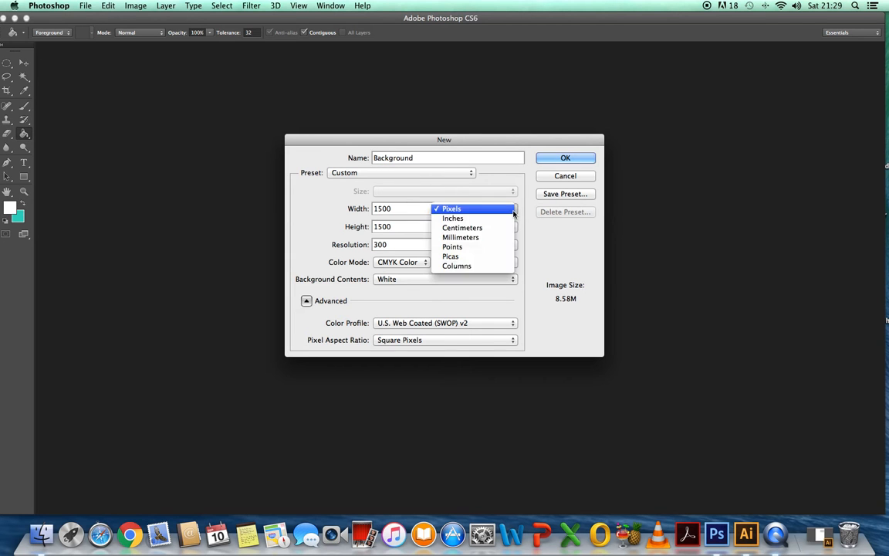
{"action": "left_click", "coordinate": [462, 227]}
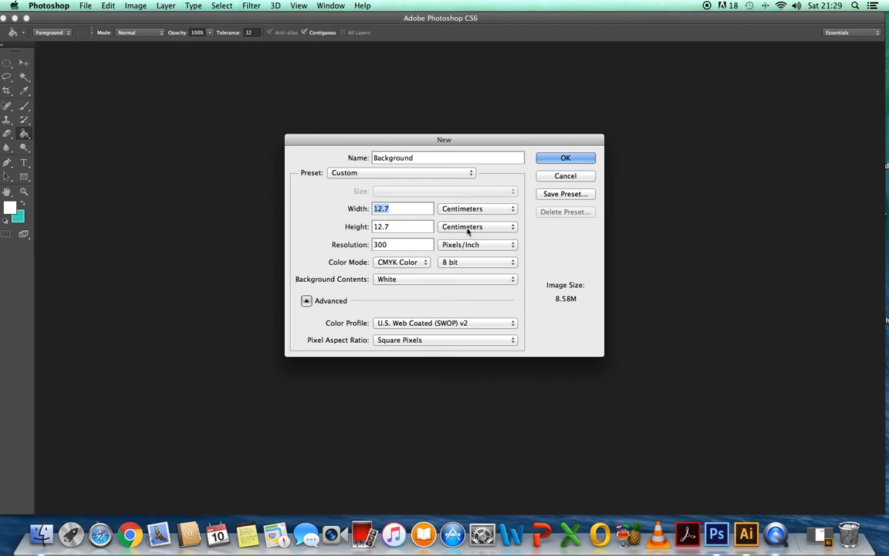
{"action": "left_click", "coordinate": [395, 208]}
{"action": "key", "text": "BackSpace"}
{"action": "key", "text": "BackSpace"}
{"action": "key", "text": "BackSpace"}
{"action": "key", "text": "BackSpace"}
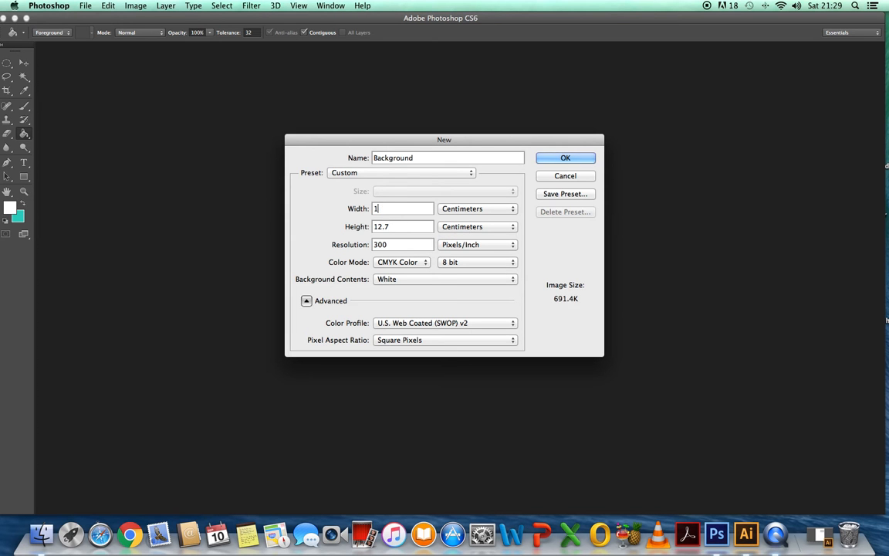
{"action": "type", "text": "20"}
{"action": "left_click", "coordinate": [398, 227]}
{"action": "key", "text": "BackSpace"}
{"action": "key", "text": "BackSpace"}
{"action": "key", "text": "BackSpace"}
{"action": "key", "text": "BackSpace"}
{"action": "type", "text": "20"}
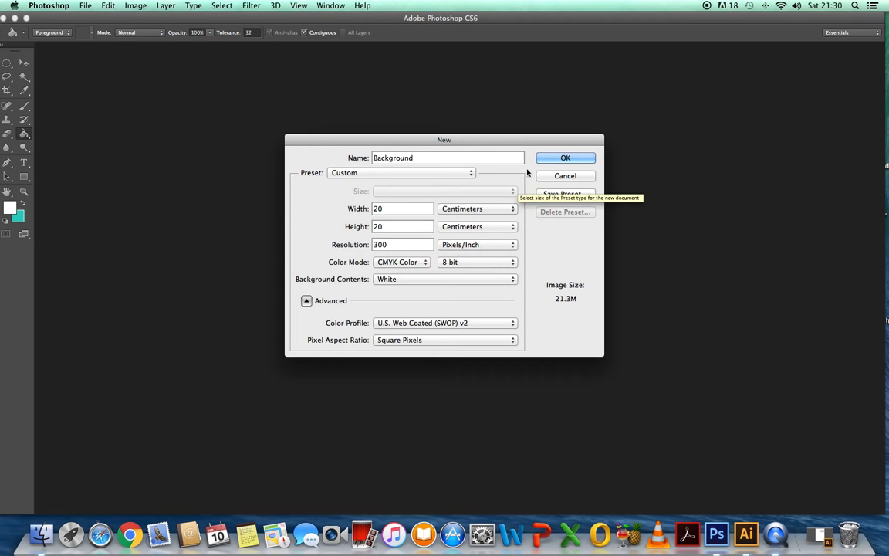
{"action": "left_click", "coordinate": [555, 163]}
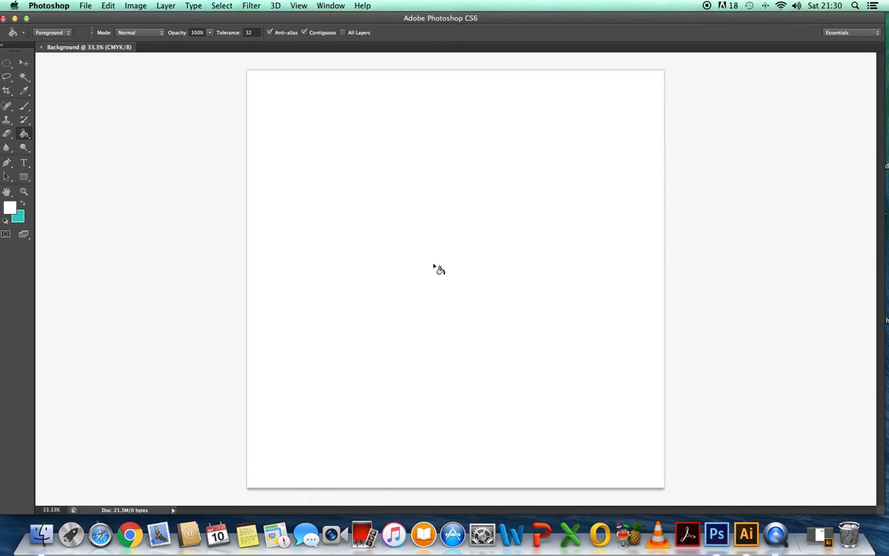
- Activate the Move tool, try Black for the area around the canvas and set it to Medium Gray
{"action": "left_click", "coordinate": [24, 62]}
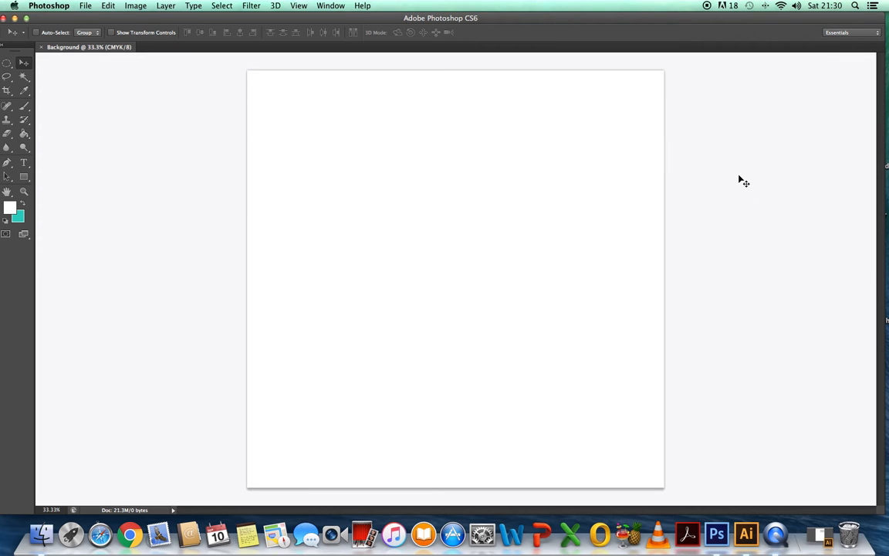
{"action": "right_click", "coordinate": [759, 191]}
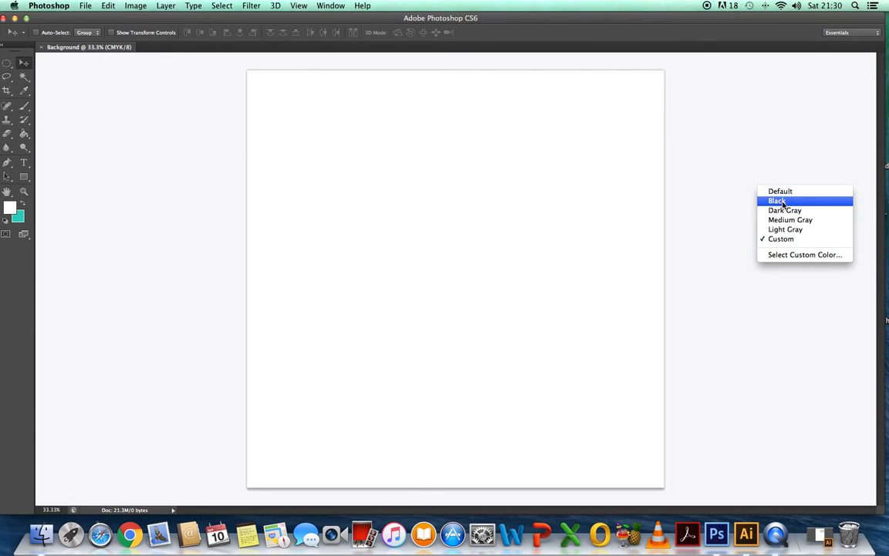
{"action": "left_click", "coordinate": [783, 203]}
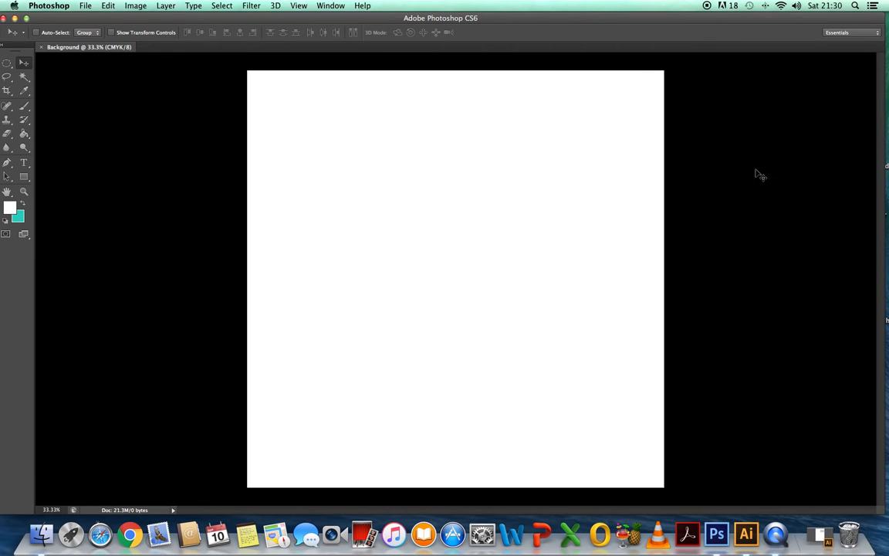
{"action": "right_click", "coordinate": [764, 180]}
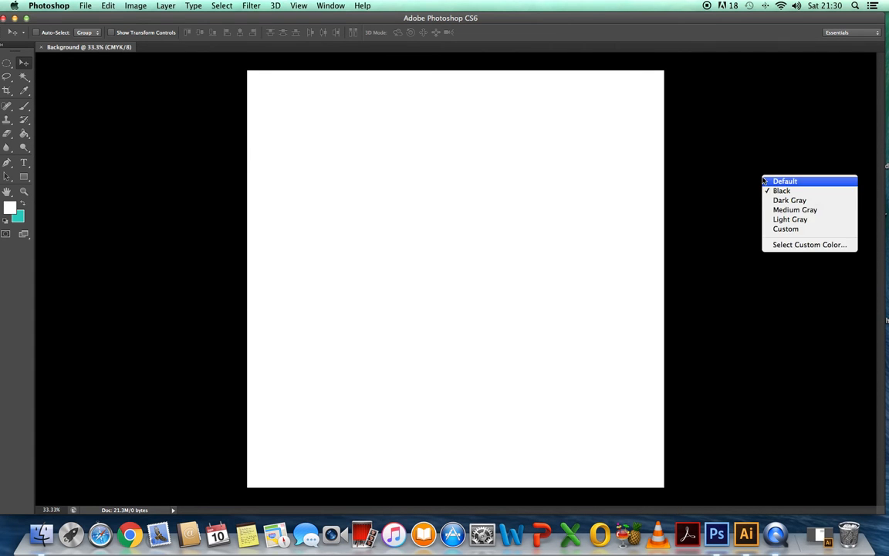
{"action": "left_click", "coordinate": [790, 210]}
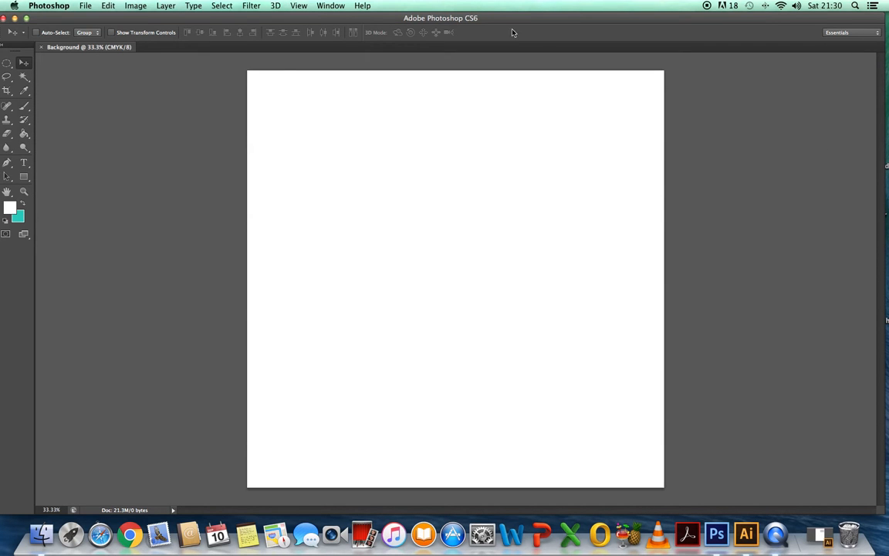
- Open Star.pdf from the Desktop, importing its page cropped to the bounding box at 300 pixels/inch in RGB Color
{"action": "left_click", "coordinate": [85, 7]}
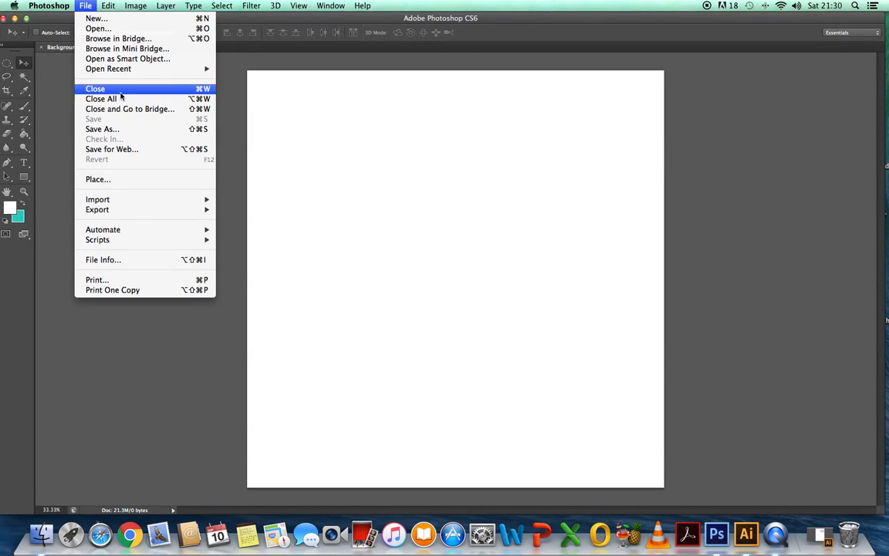
{"action": "left_click", "coordinate": [111, 29]}
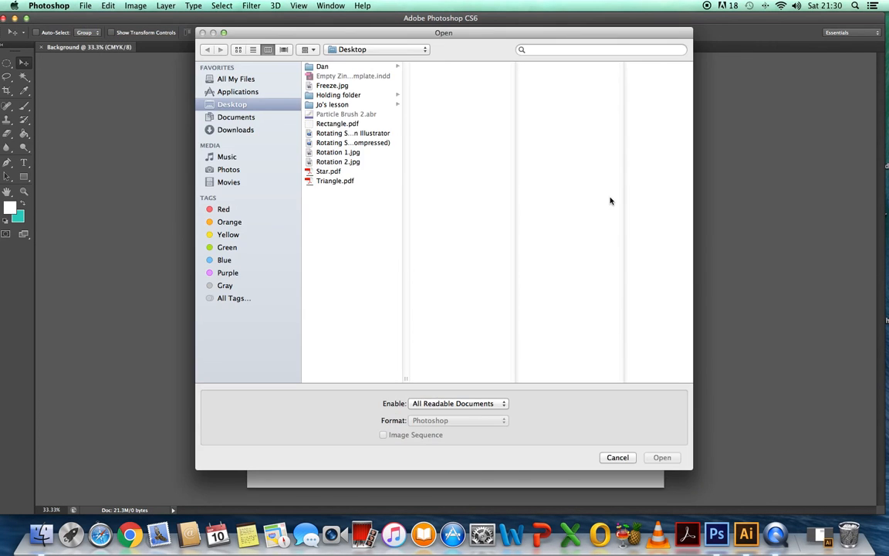
{"action": "left_click", "coordinate": [328, 171]}
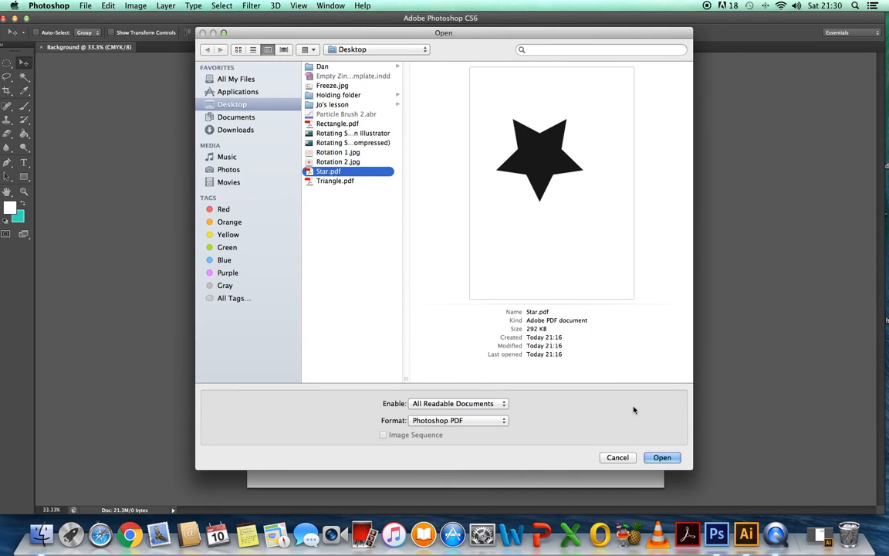
{"action": "left_click", "coordinate": [663, 458]}
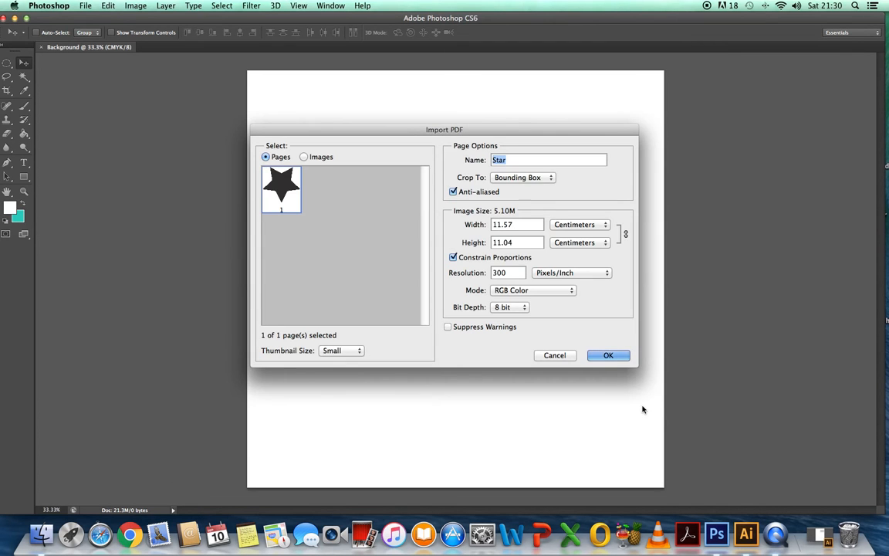
{"action": "left_click", "coordinate": [607, 355]}
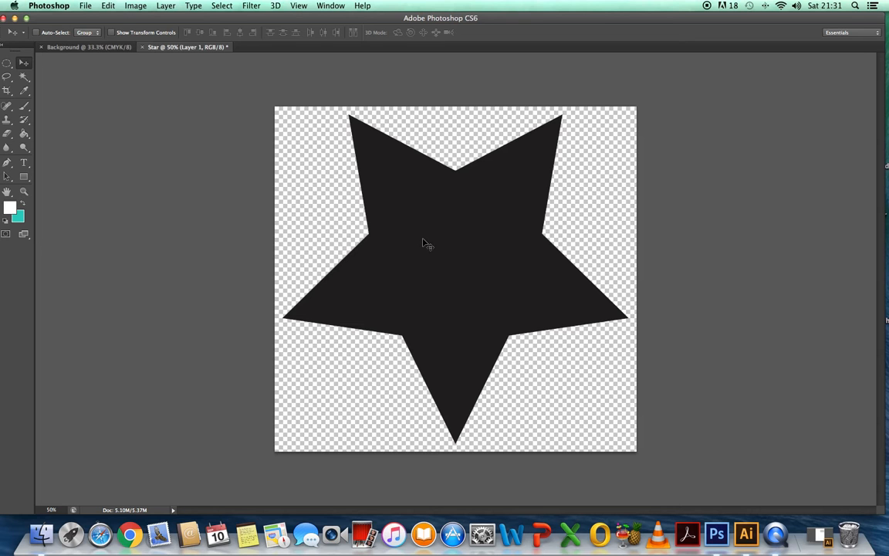
- Bring the star from the Star document into the Background document and place it near the middle of the canvas
{"action": "left_click_drag", "start_coordinate": [431, 244], "coordinate": [99, 49]}
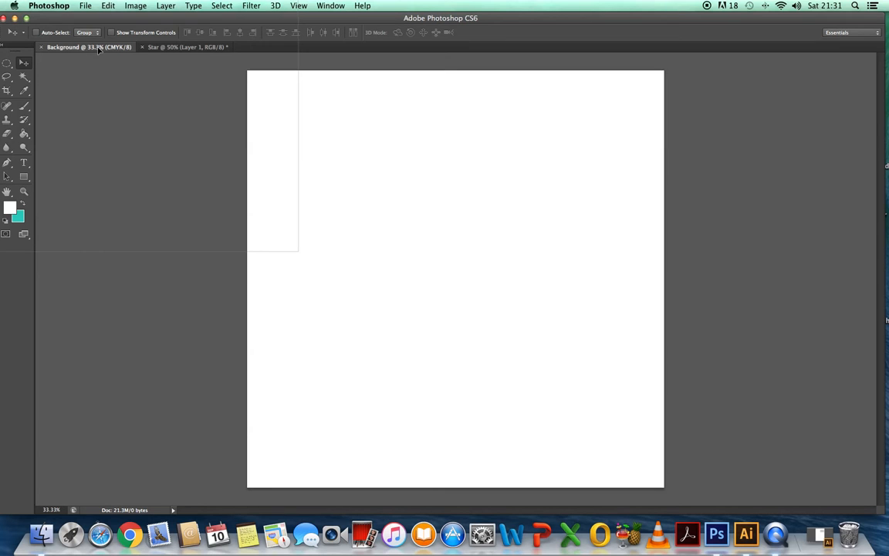
{"action": "left_click_drag", "start_coordinate": [99, 49], "coordinate": [418, 251]}
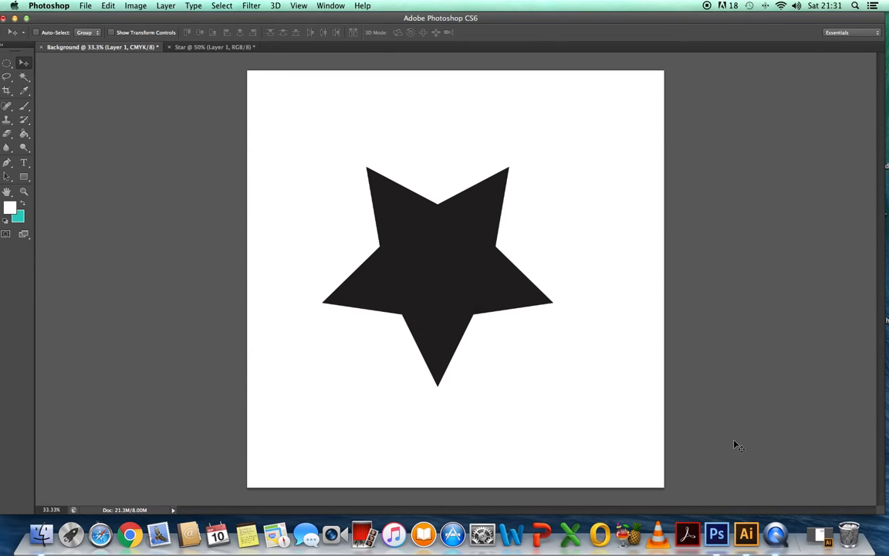
{"action": "mouse_move", "coordinate": [414, 270]}
{"action": "left_mouse_down"}
{"action": "mouse_move", "coordinate": [482, 216]}
{"action": "mouse_move", "coordinate": [424, 286]}
{"action": "mouse_move", "coordinate": [407, 252]}
{"action": "mouse_move", "coordinate": [456, 233]}
{"action": "mouse_move", "coordinate": [466, 255]}
{"action": "mouse_move", "coordinate": [430, 275]}
{"action": "left_mouse_up"}
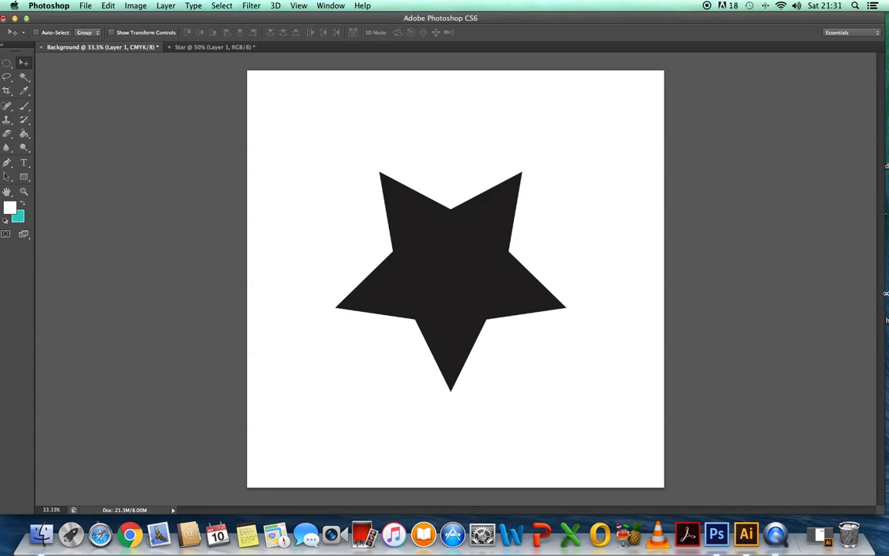
- Shift the application window slightly, show the Layers panel and place its panel group beside the canvas
{"action": "mouse_move", "coordinate": [777, 23]}
{"action": "left_mouse_down"}
{"action": "mouse_move", "coordinate": [728, 48]}
{"action": "mouse_move", "coordinate": [703, 42]}
{"action": "mouse_move", "coordinate": [785, 23]}
{"action": "left_mouse_up"}
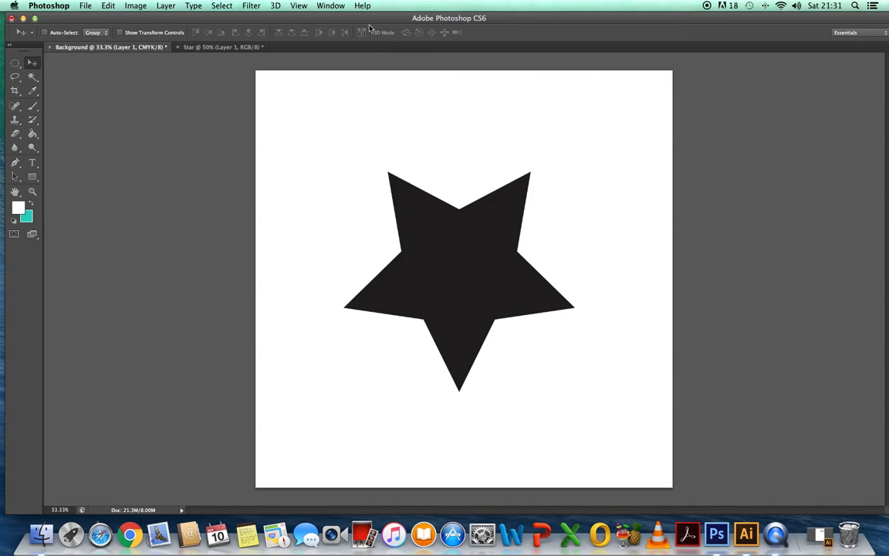
{"action": "left_click", "coordinate": [335, 8]}
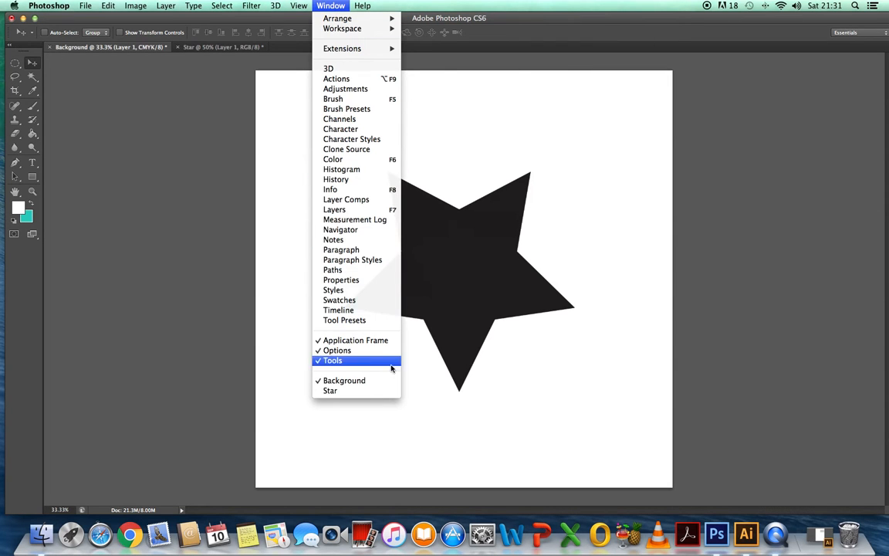
{"action": "left_click", "coordinate": [358, 212]}
{"action": "left_click_drag", "start_coordinate": [777, 101], "coordinate": [798, 6]}
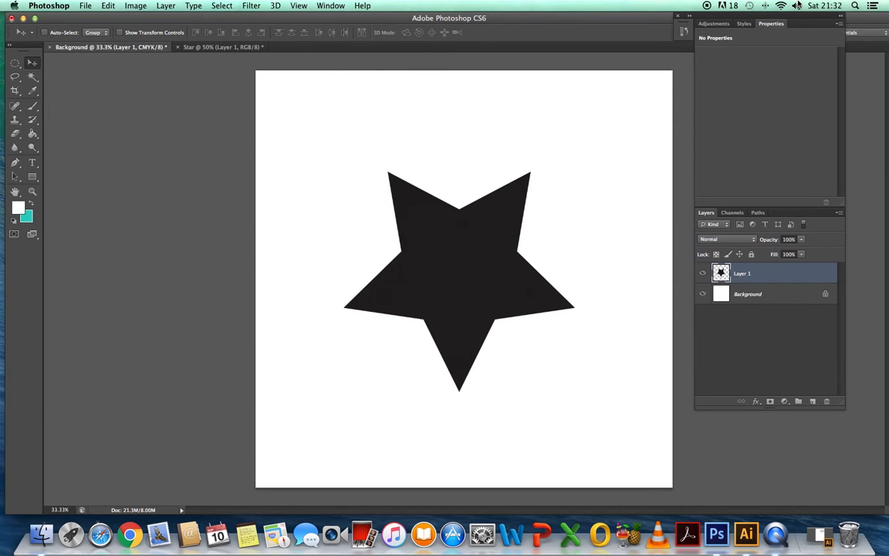
- Convert the locked Background layer into an ordinary layer named Layer 0, and hide and show the star layer
{"action": "double_click", "coordinate": [748, 296]}
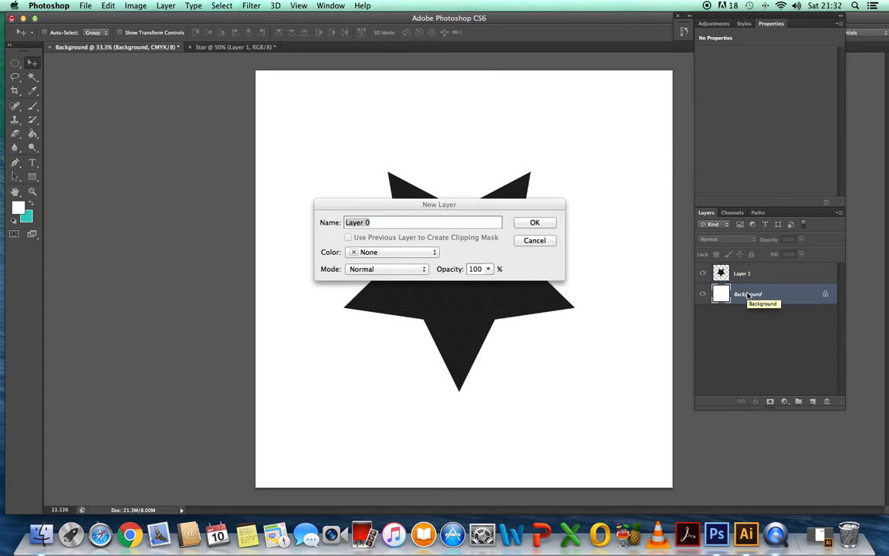
{"action": "left_click", "coordinate": [532, 224]}
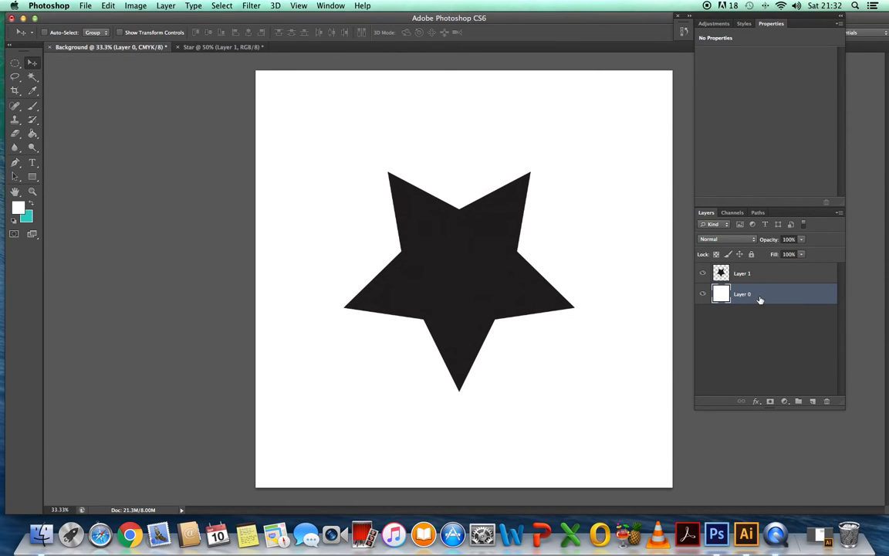
{"action": "left_click", "coordinate": [703, 274]}
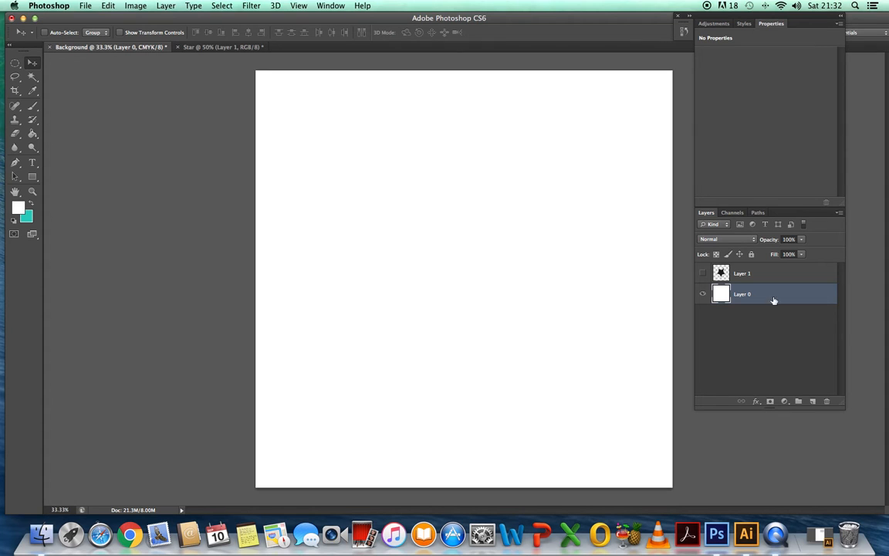
{"action": "left_click", "coordinate": [702, 274]}
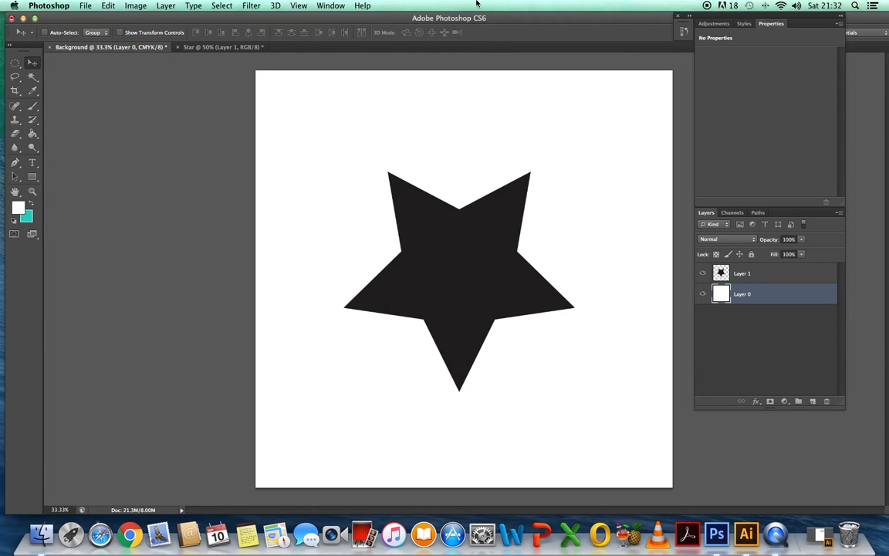
- Open Triangle.pdf from the Desktop, importing its page cropped to the bounding box at 300 pixels/inch in RGB Color
{"action": "left_click", "coordinate": [85, 6]}
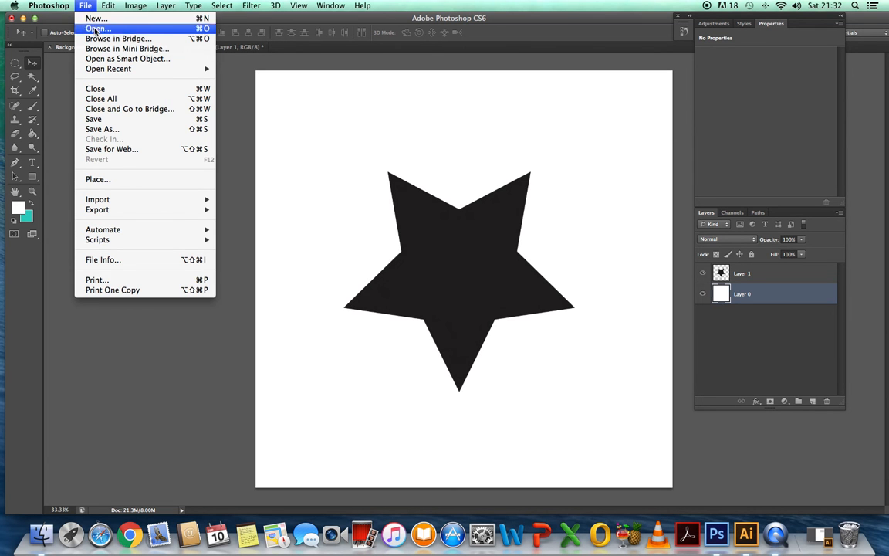
{"action": "left_click", "coordinate": [98, 28]}
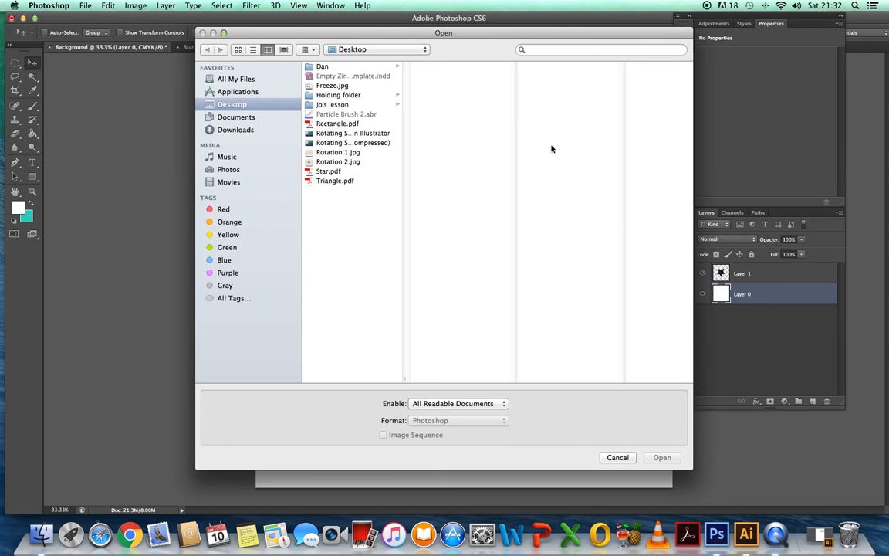
{"action": "left_click", "coordinate": [334, 182]}
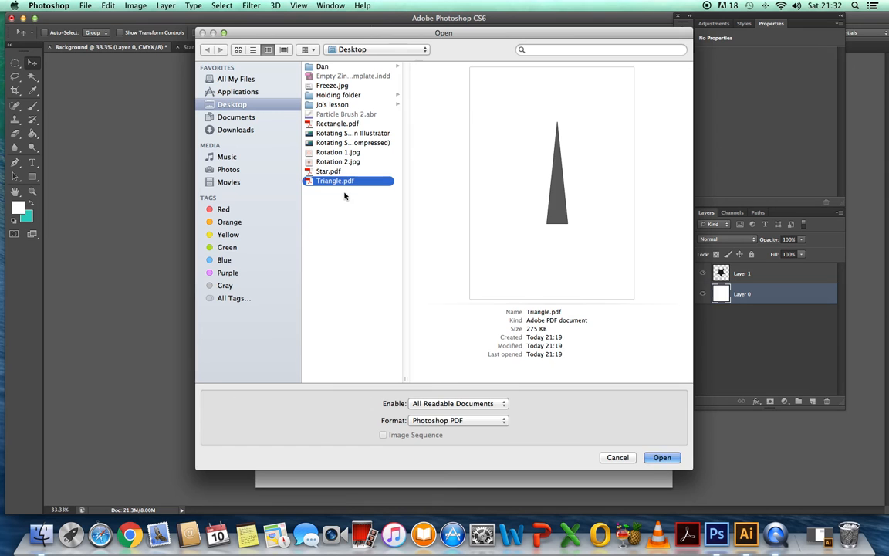
{"action": "left_click", "coordinate": [662, 458]}
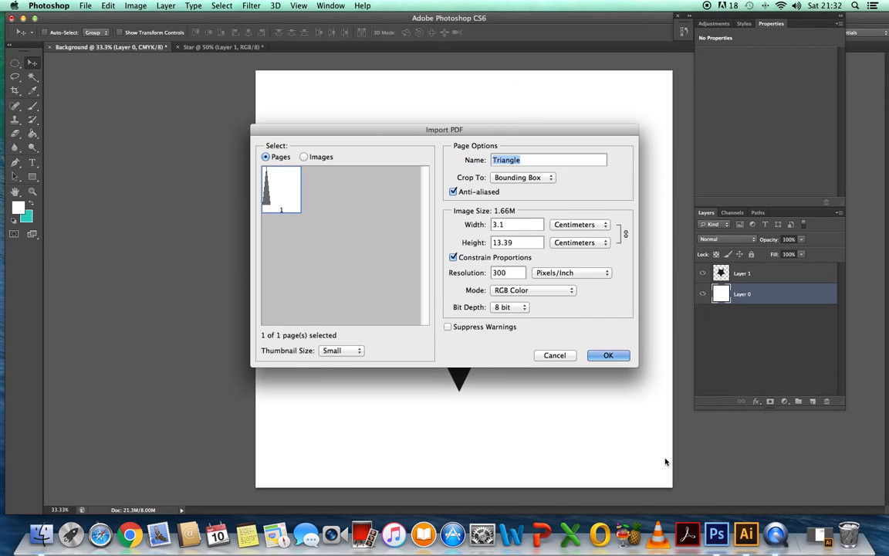
{"action": "left_click", "coordinate": [609, 356]}
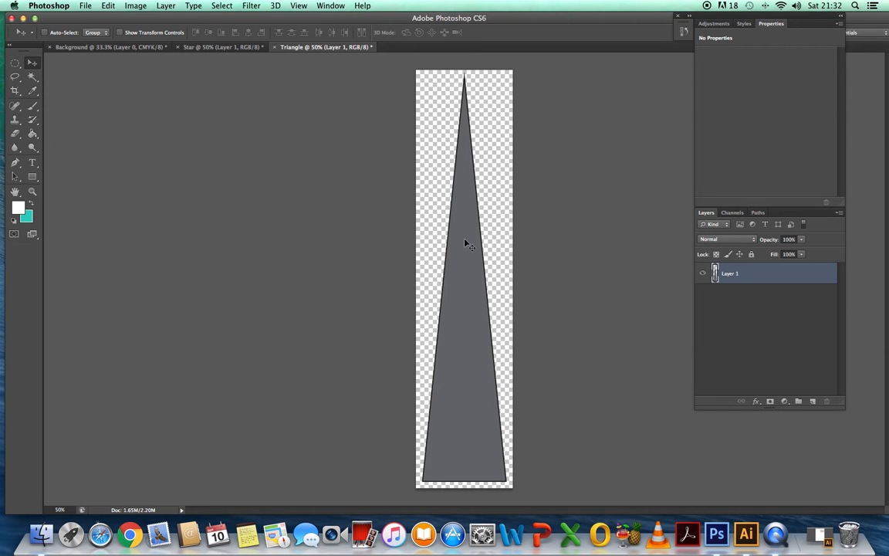
- Bring the triangle from the Triangle document into the Background document and position it behind the middle of the star
{"action": "left_click_drag", "start_coordinate": [468, 244], "coordinate": [381, 249]}
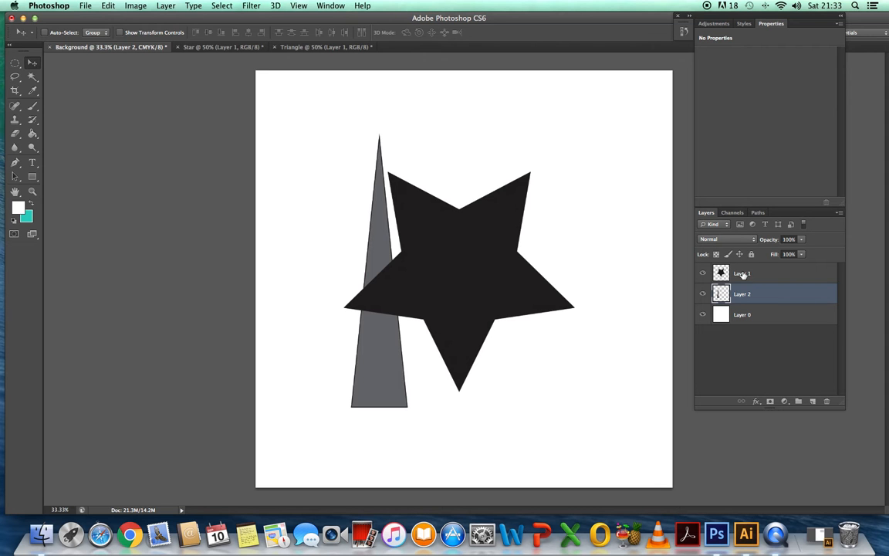
{"action": "left_click_drag", "start_coordinate": [384, 354], "coordinate": [464, 378]}
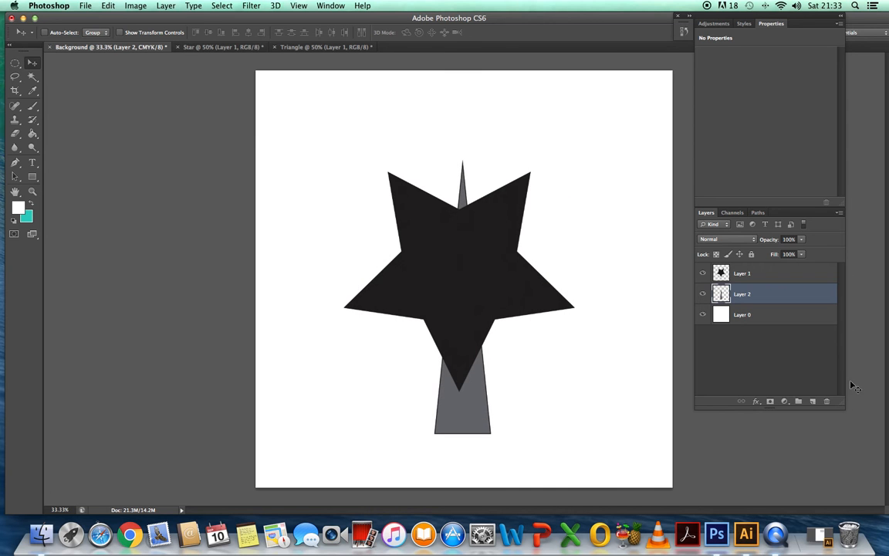
- Reorder the layers so the star is below the triangle, and move the triangle over to the star's left point
{"action": "left_click", "coordinate": [772, 274], "text": "shift"}
{"action": "left_click", "coordinate": [772, 274], "text": "shift"}
{"action": "left_click_drag", "start_coordinate": [768, 274], "coordinate": [770, 307]}
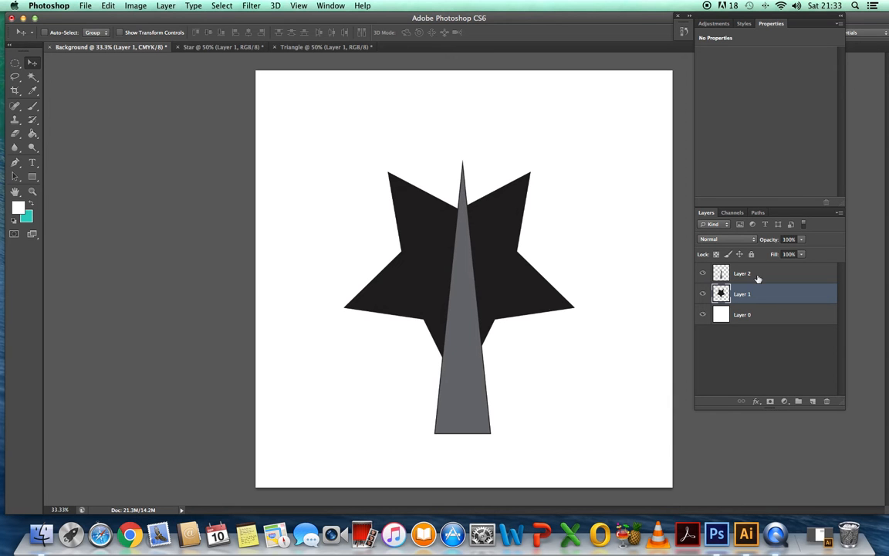
{"action": "left_click", "coordinate": [789, 275]}
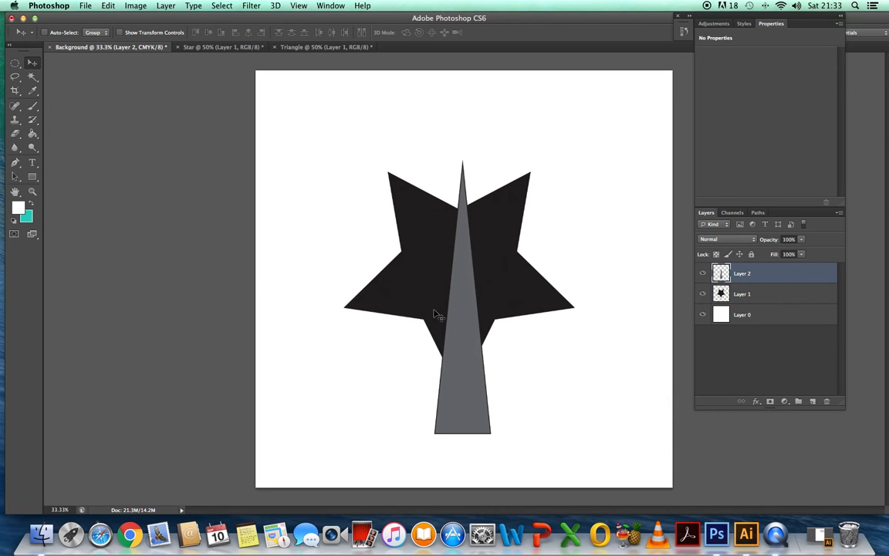
{"action": "left_click_drag", "start_coordinate": [456, 329], "coordinate": [350, 304]}
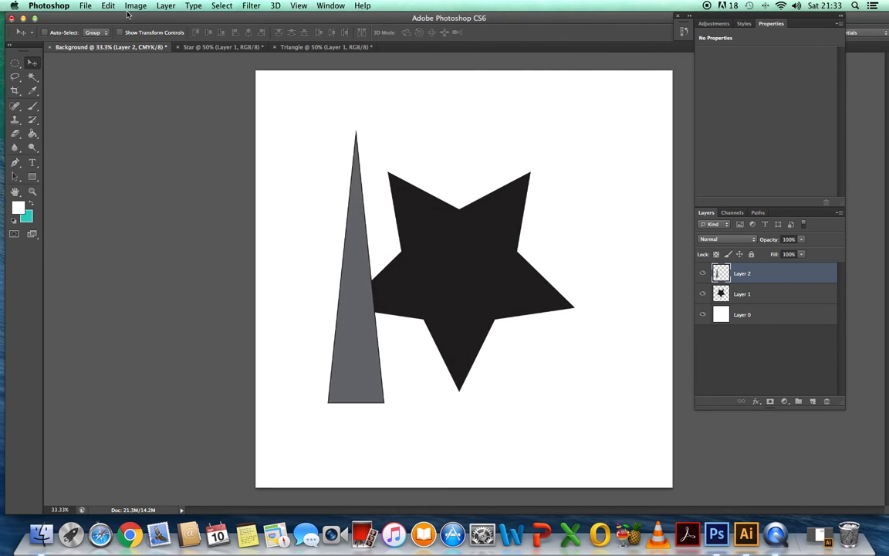
- Open Rectangle.pdf from the Desktop, importing its page cropped to the bounding box at 300 pixels/inch in RGB Color
{"action": "left_click", "coordinate": [86, 6]}
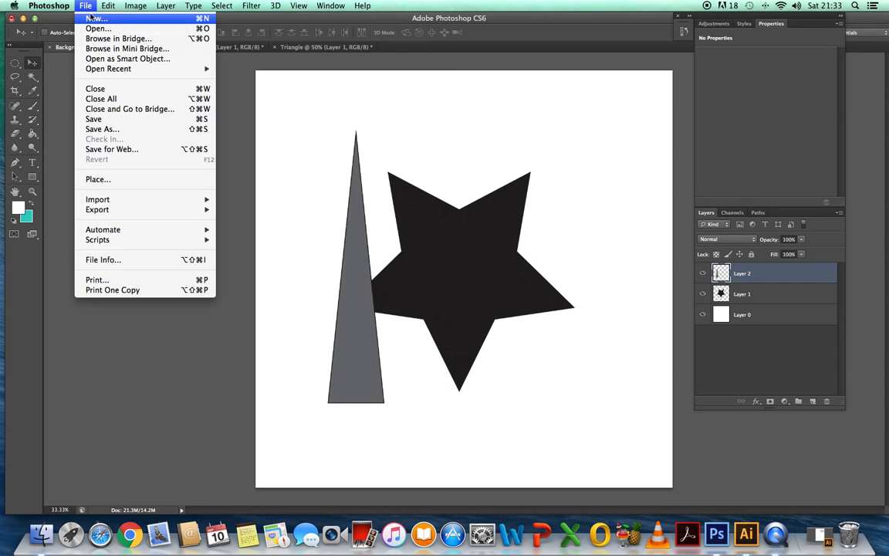
{"action": "left_click", "coordinate": [90, 27]}
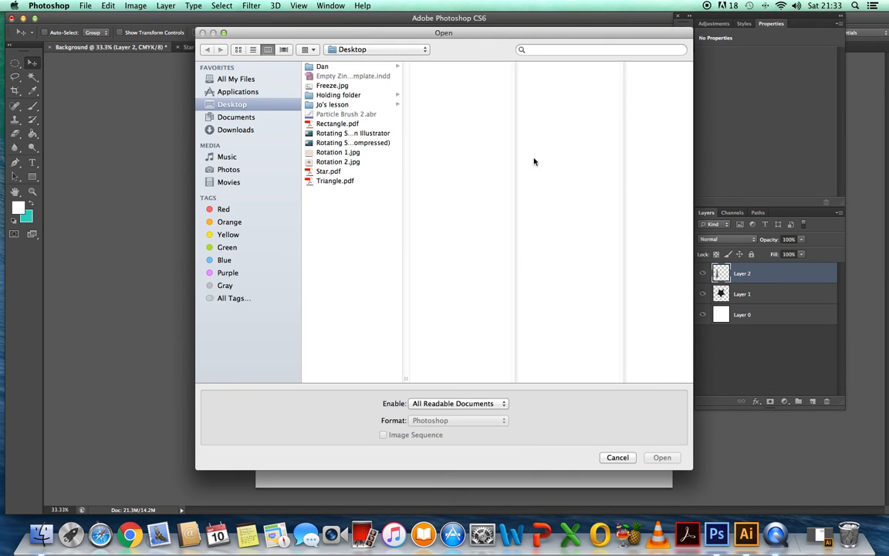
{"action": "left_click", "coordinate": [343, 125]}
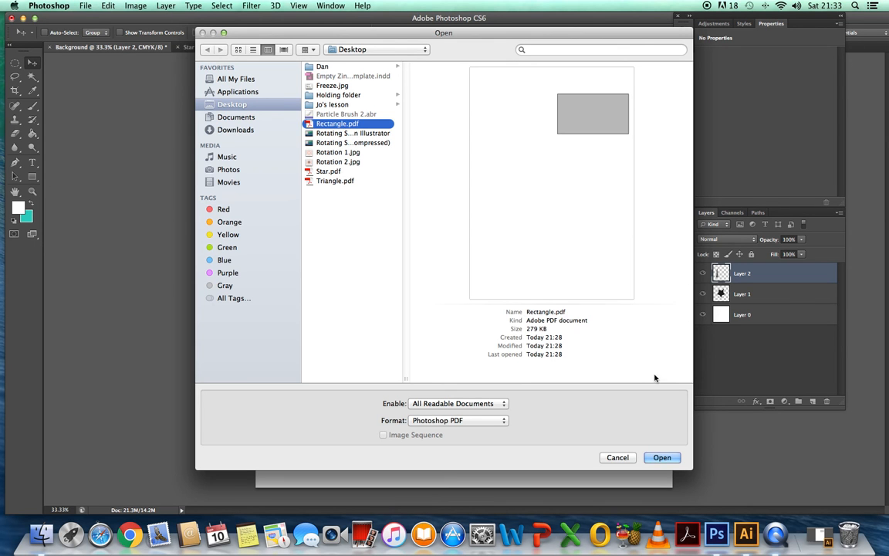
{"action": "left_click", "coordinate": [662, 457]}
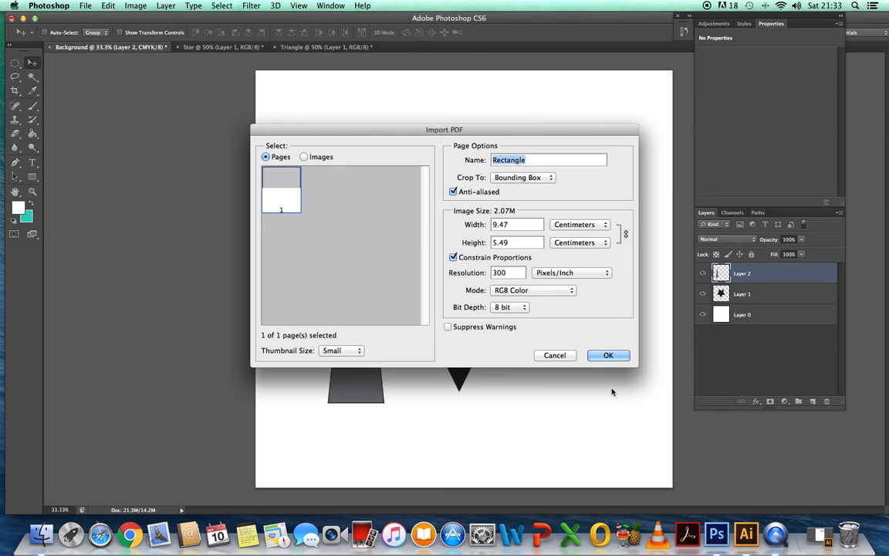
{"action": "left_click", "coordinate": [616, 356]}
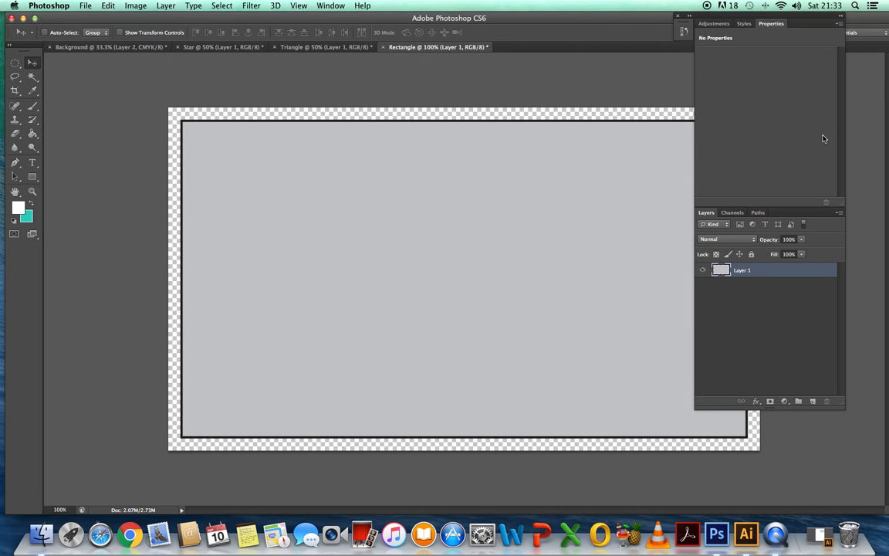
- Dock the floating panels beside the workspace, and bring the rectangle into the Background document, placing it over the star's upper part
{"action": "left_click_drag", "start_coordinate": [728, 17], "coordinate": [887, 69]}
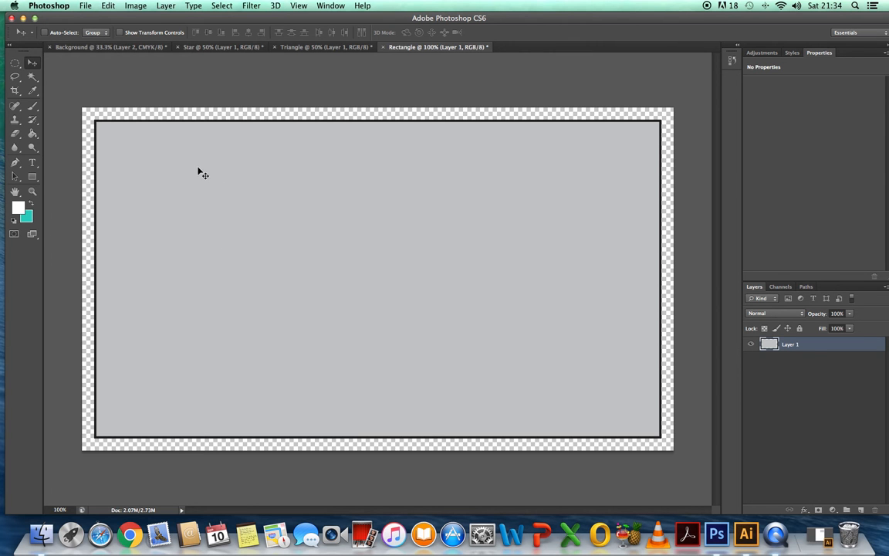
{"action": "left_click_drag", "start_coordinate": [215, 191], "coordinate": [217, 169]}
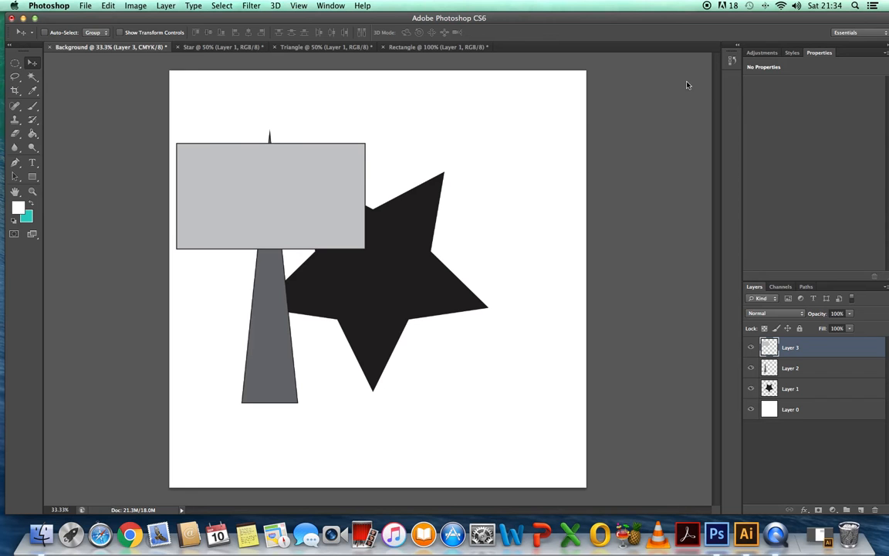
{"action": "left_click_drag", "start_coordinate": [262, 188], "coordinate": [428, 162]}
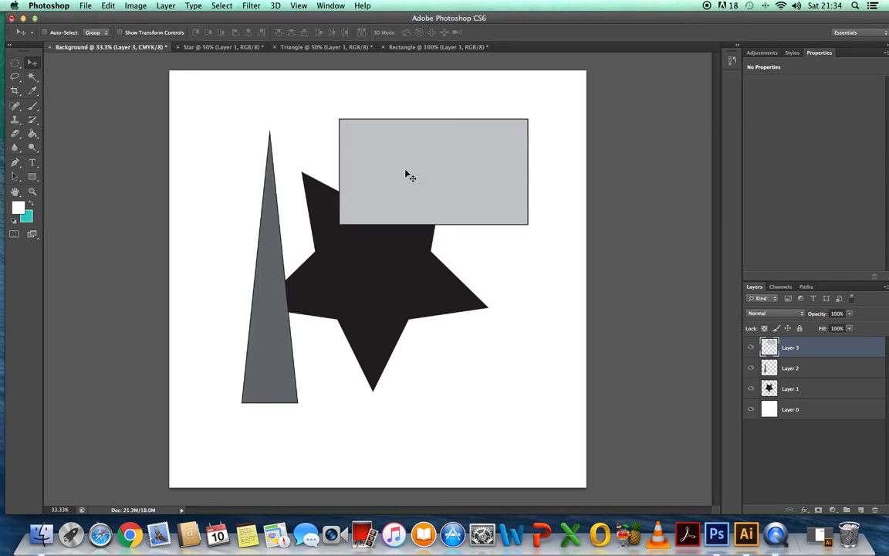
{"action": "left_click_drag", "start_coordinate": [466, 173], "coordinate": [431, 160]}
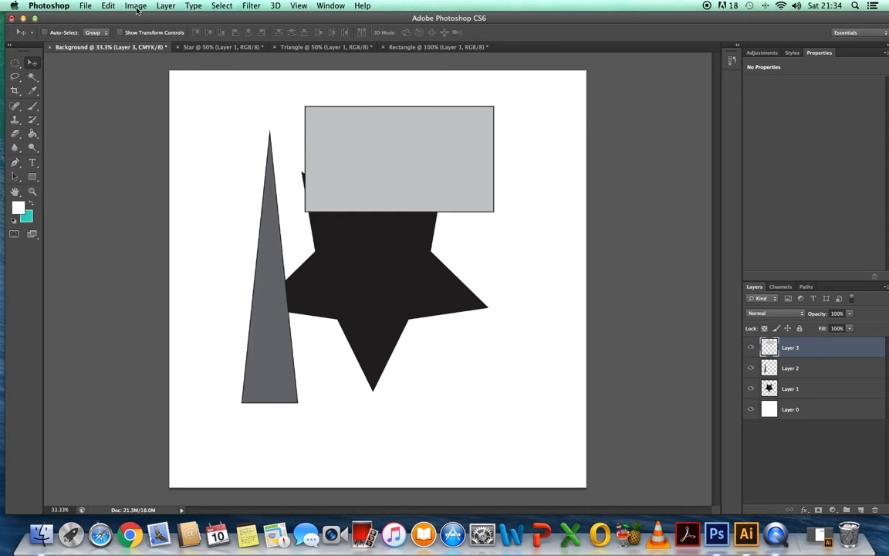
- Scale the rectangle to about 82% and move it to the upper-right area of the canvas, clear of the star
{"action": "left_click", "coordinate": [102, 6]}
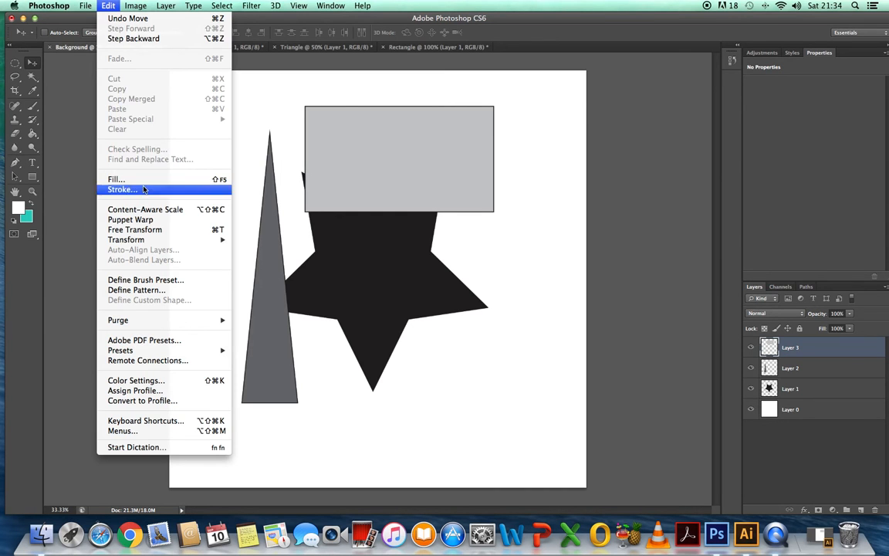
{"action": "mouse_move", "coordinate": [143, 243]}
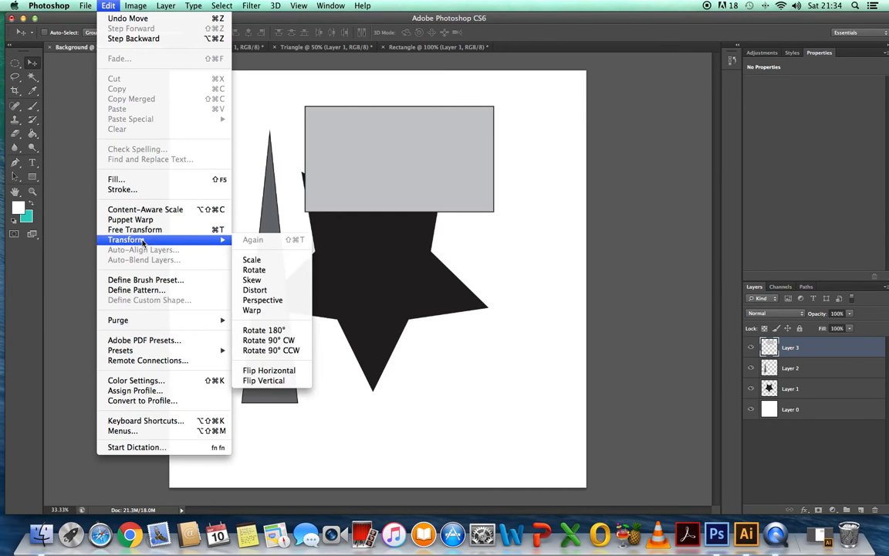
{"action": "left_click", "coordinate": [251, 260]}
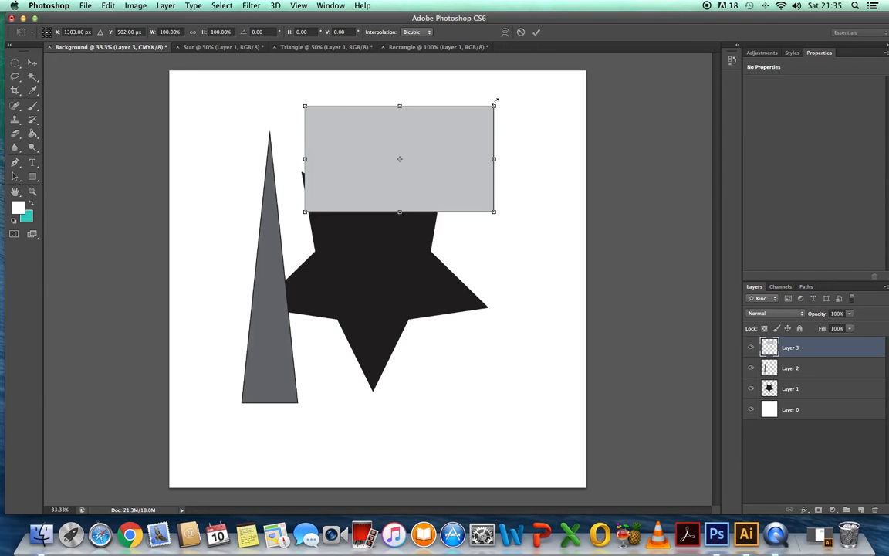
{"action": "left_click_drag", "start_coordinate": [487, 112], "coordinate": [461, 126]}
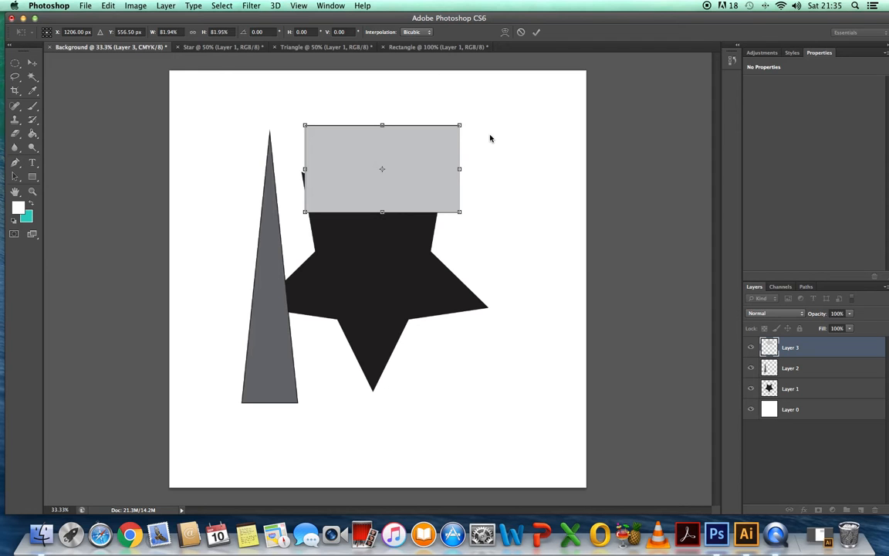
{"action": "left_click", "coordinate": [536, 33]}
{"action": "left_click_drag", "start_coordinate": [411, 183], "coordinate": [524, 141]}
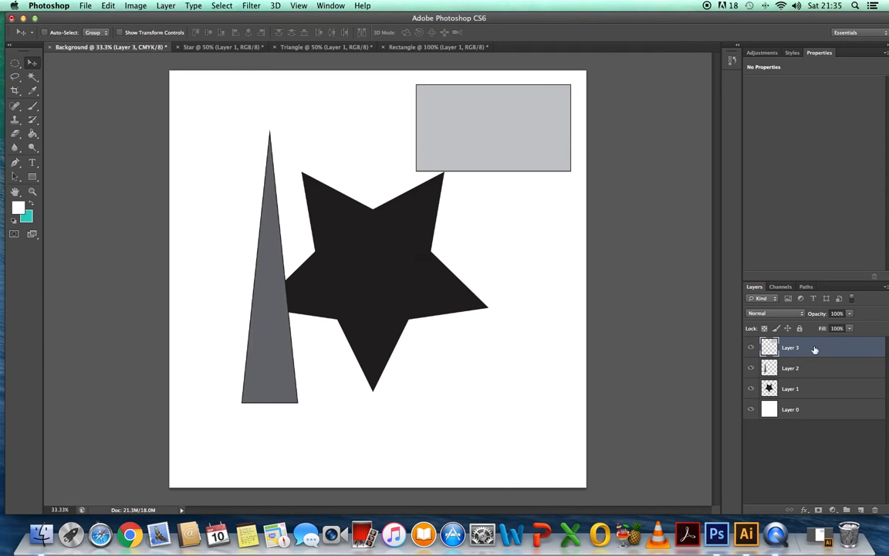
{"action": "left_click_drag", "start_coordinate": [462, 115], "coordinate": [375, 241]}
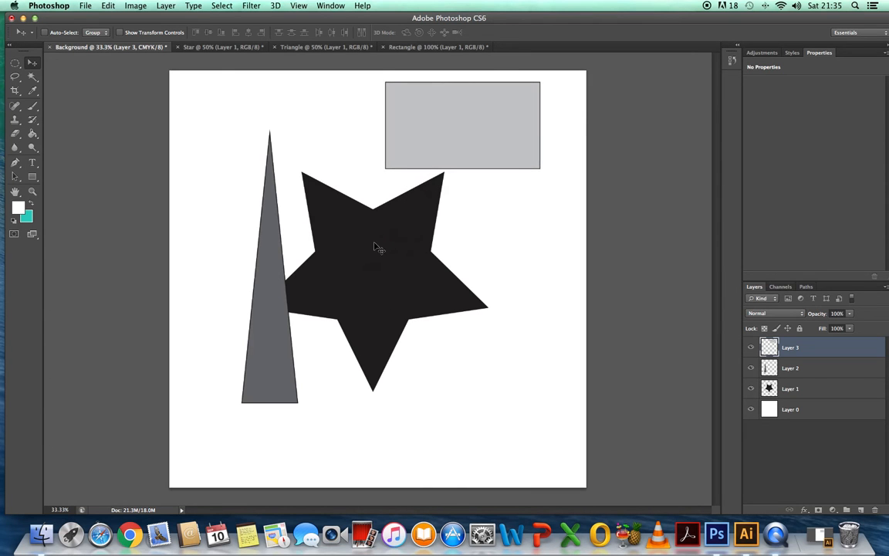
- Move the star on Layer 1 to the lower-right corner of the canvas, letting it slightly overlap the edges
{"action": "left_click", "coordinate": [817, 392]}
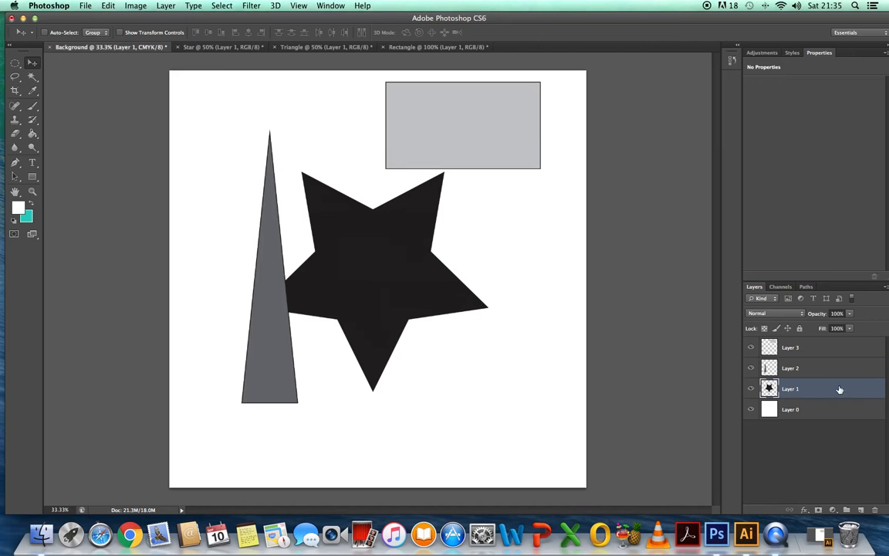
{"action": "left_click_drag", "start_coordinate": [358, 278], "coordinate": [464, 378]}
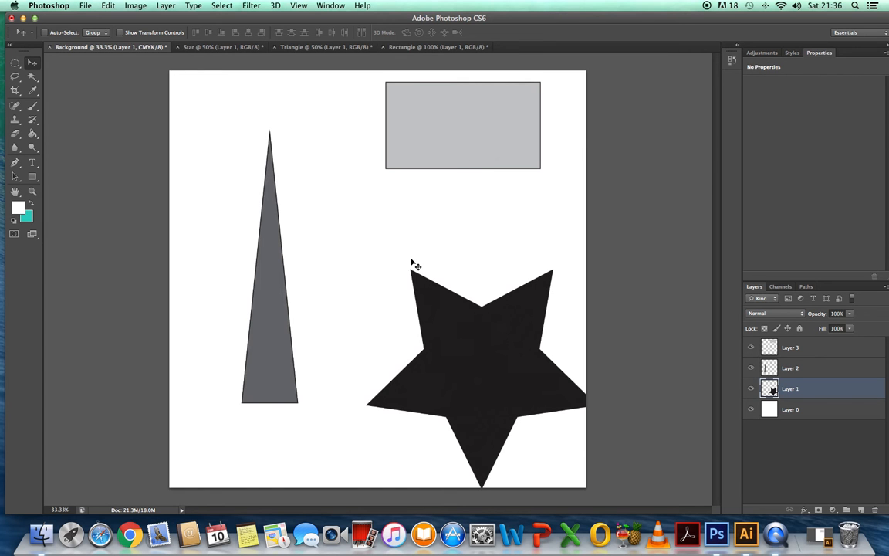
{"action": "mouse_move", "coordinate": [510, 369]}
{"action": "left_mouse_down"}
{"action": "mouse_move", "coordinate": [460, 301]}
{"action": "mouse_move", "coordinate": [484, 338]}
{"action": "mouse_move", "coordinate": [489, 370]}
{"action": "mouse_move", "coordinate": [514, 385]}
{"action": "left_mouse_up"}
- Rotate the triangle on Layer 2 by about 130 degrees so its tip points down toward the star
{"action": "left_click", "coordinate": [826, 370]}
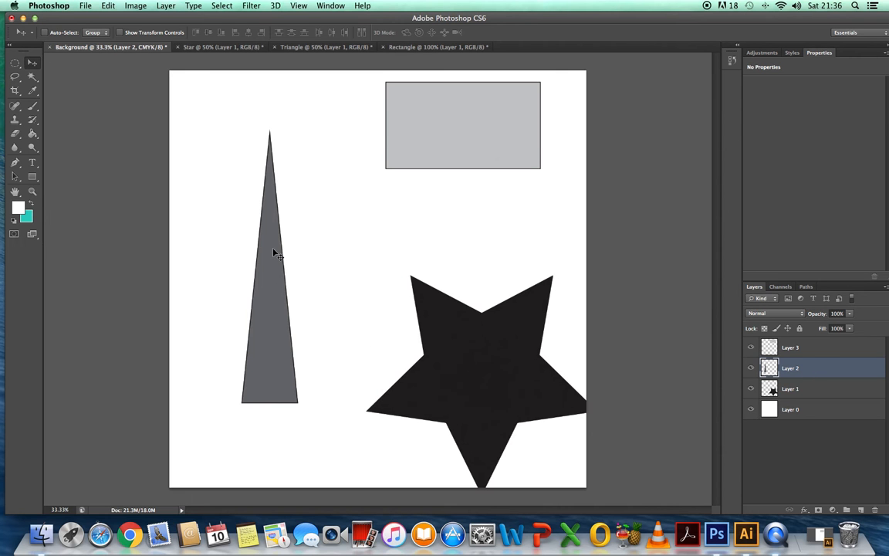
{"action": "left_click", "coordinate": [106, 6]}
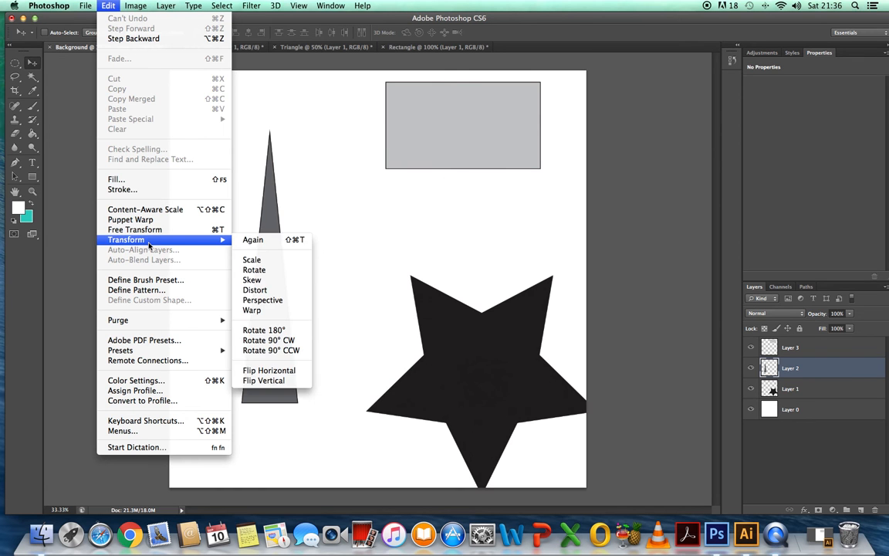
{"action": "mouse_move", "coordinate": [220, 240]}
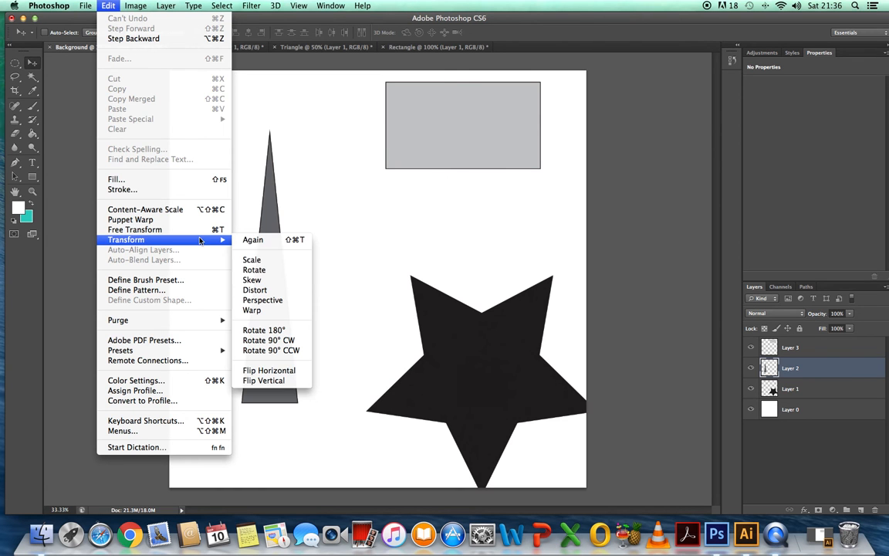
{"action": "left_click", "coordinate": [254, 270]}
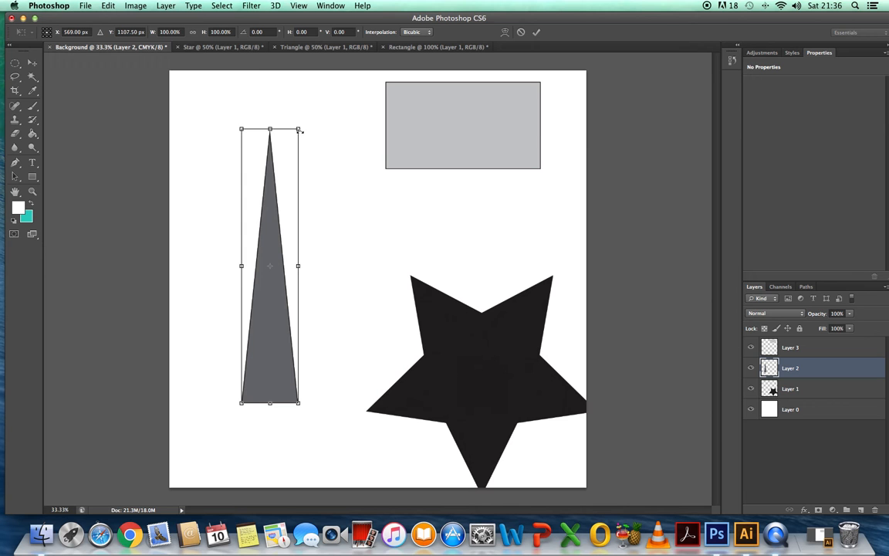
{"action": "left_click_drag", "start_coordinate": [242, 129], "coordinate": [309, 156]}
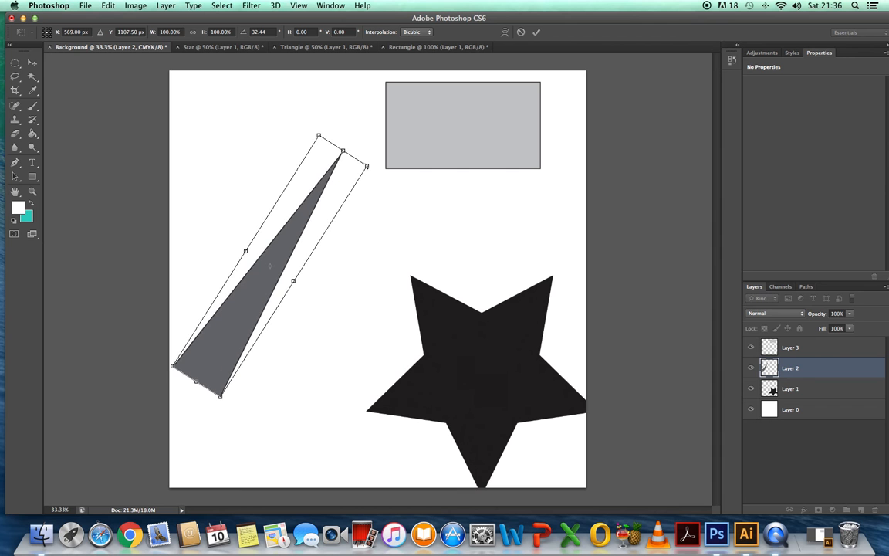
{"action": "left_click_drag", "start_coordinate": [376, 172], "coordinate": [370, 394]}
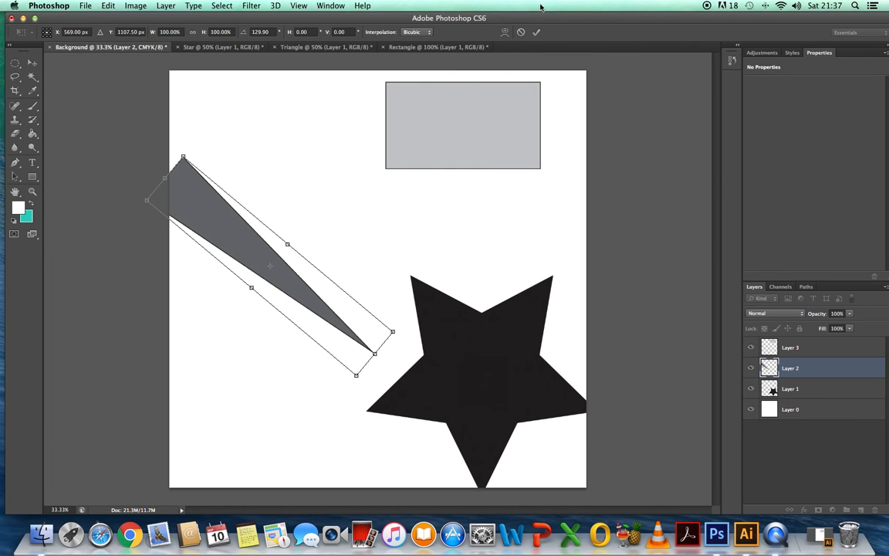
{"action": "left_click", "coordinate": [537, 31]}
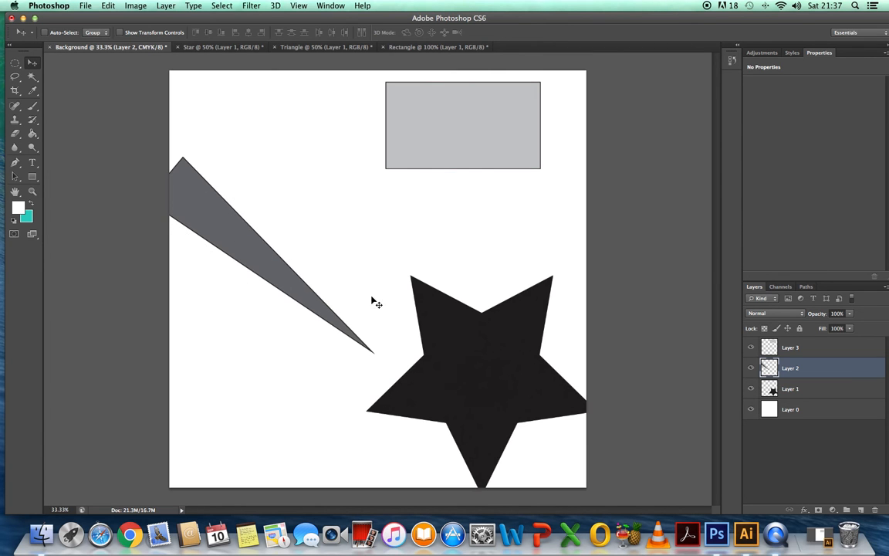
- Nudge the star on Layer 1 slightly upward and move the triangle on Layer 2 so its tip lies over the star's center
{"action": "left_click", "coordinate": [801, 389]}
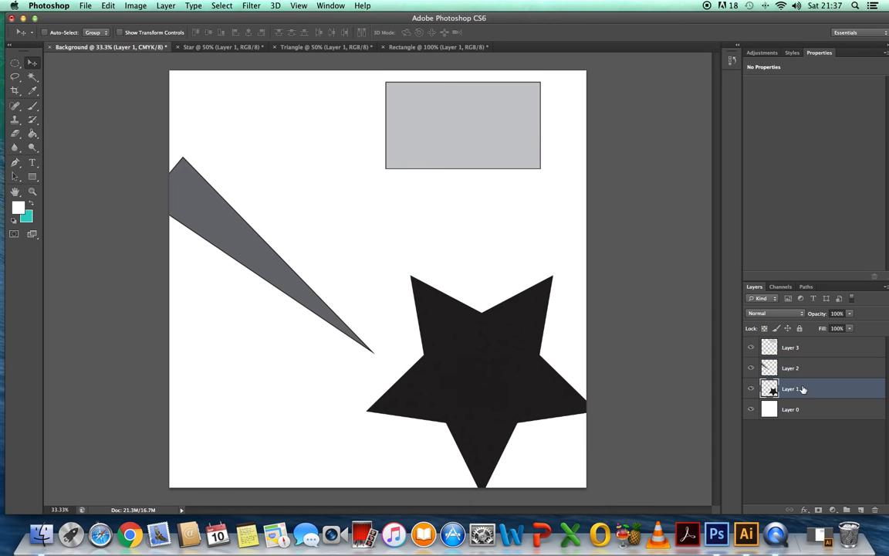
{"action": "mouse_move", "coordinate": [462, 378]}
{"action": "left_mouse_down"}
{"action": "mouse_move", "coordinate": [535, 400]}
{"action": "mouse_move", "coordinate": [502, 391]}
{"action": "mouse_move", "coordinate": [471, 367]}
{"action": "mouse_move", "coordinate": [473, 380]}
{"action": "left_mouse_up"}
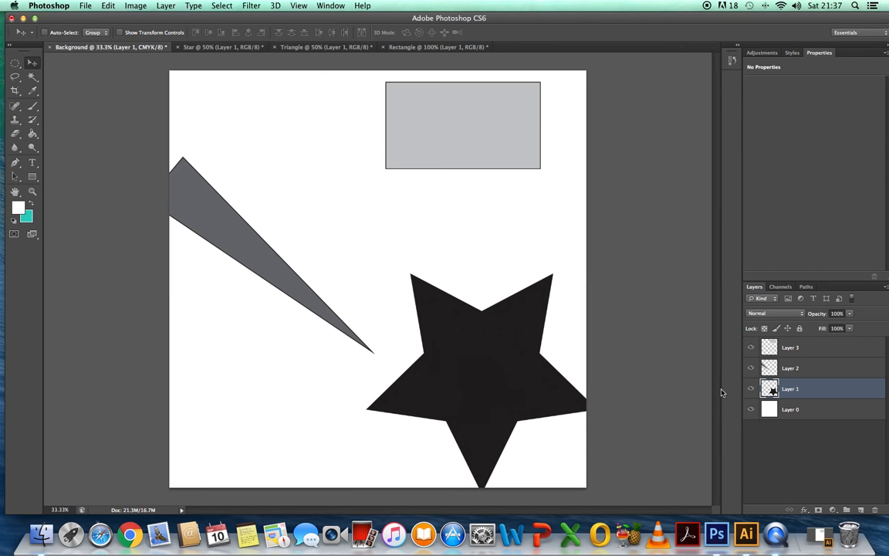
{"action": "left_click", "coordinate": [805, 370]}
{"action": "left_click_drag", "start_coordinate": [223, 236], "coordinate": [349, 312]}
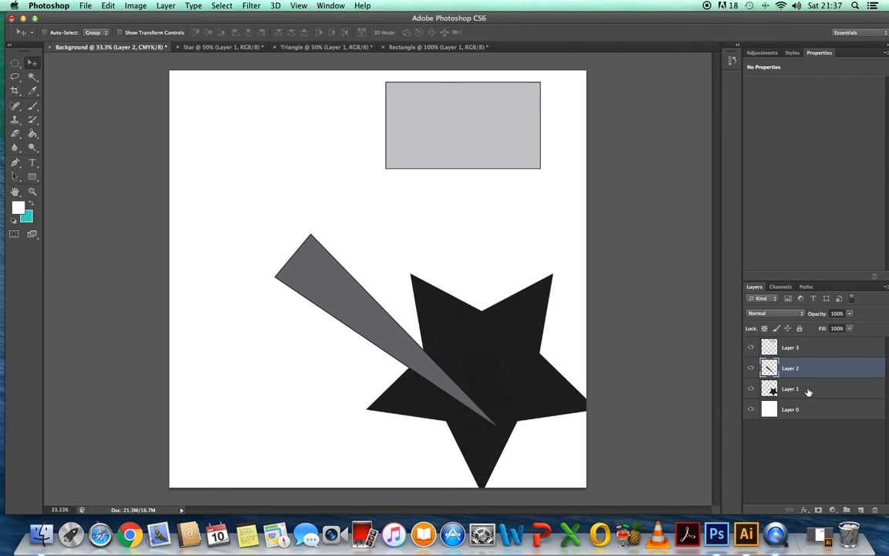
- Move the rectangle on Layer 3 just above the triangle's wide end and scale it proportionally to about 45%
{"action": "left_click", "coordinate": [800, 347]}
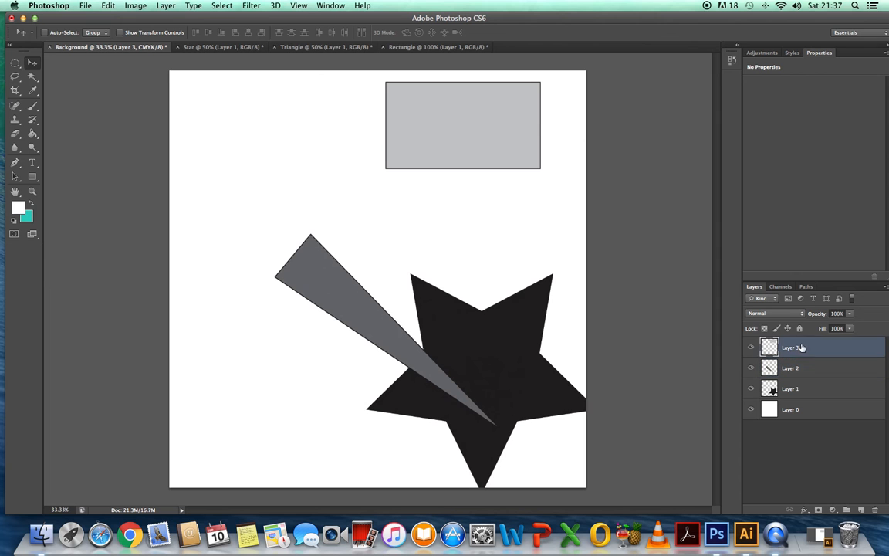
{"action": "left_click_drag", "start_coordinate": [467, 134], "coordinate": [289, 196]}
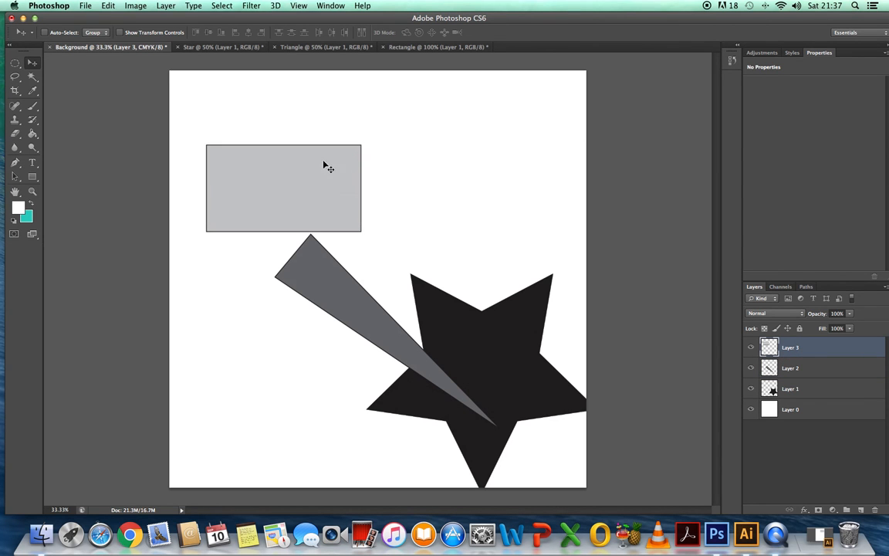
{"action": "left_click", "coordinate": [107, 5]}
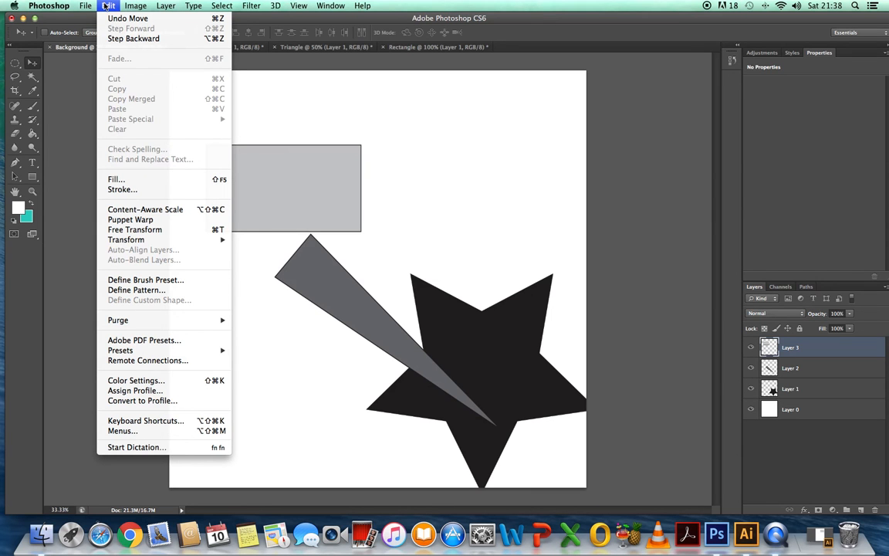
{"action": "mouse_move", "coordinate": [144, 243]}
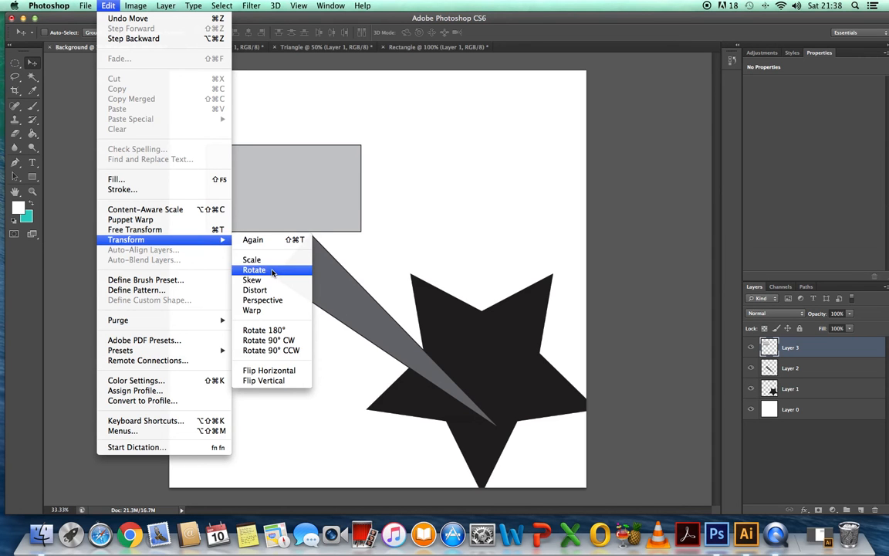
{"action": "left_click", "coordinate": [251, 260]}
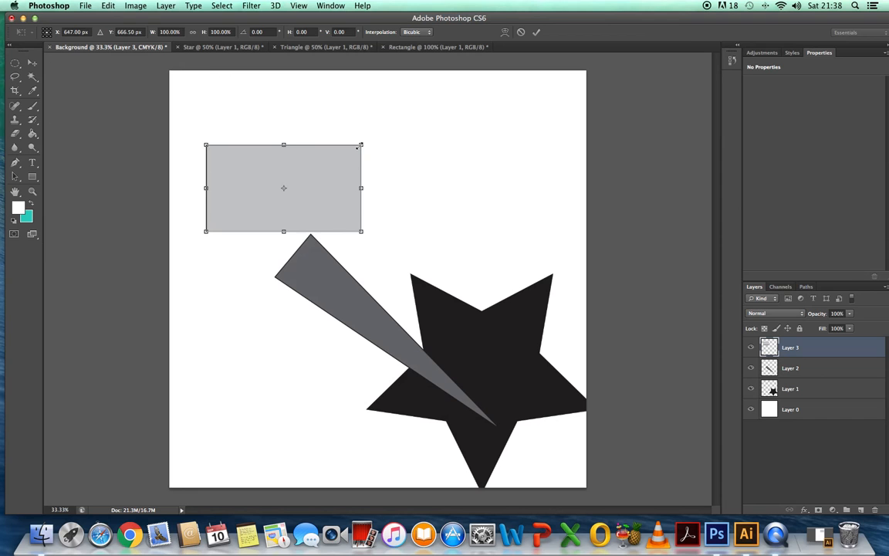
{"action": "left_click_drag", "start_coordinate": [361, 145], "coordinate": [282, 203]}
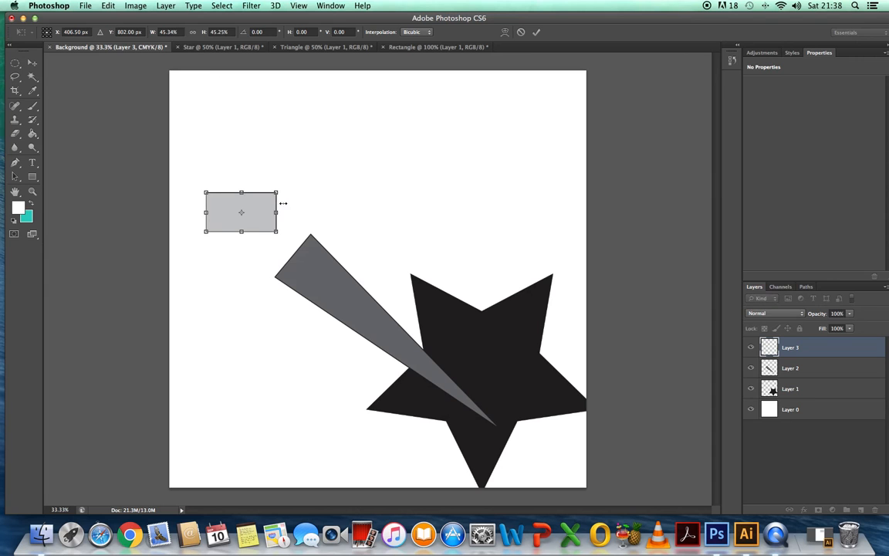
- Rotate the rectangle so its long side parallels the triangle's wide end, and move it right beside that end
{"action": "left_click", "coordinate": [107, 7]}
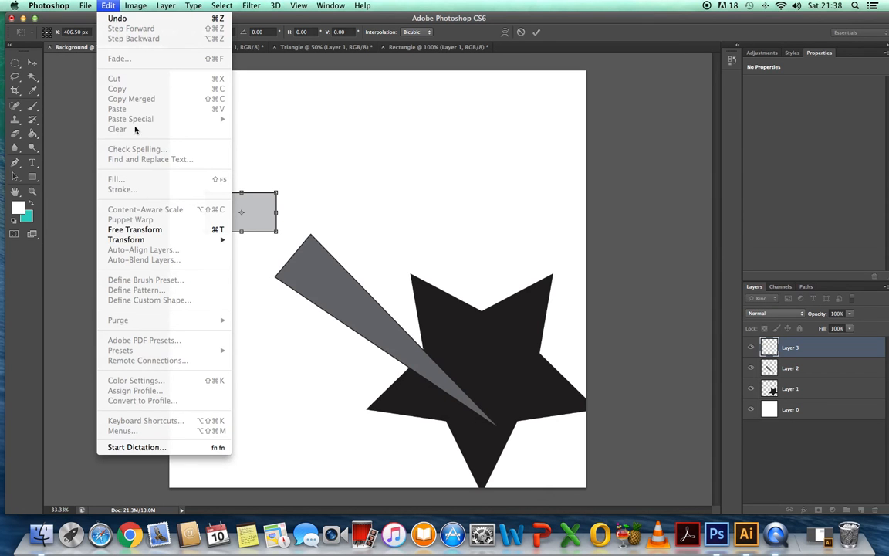
{"action": "mouse_move", "coordinate": [145, 241]}
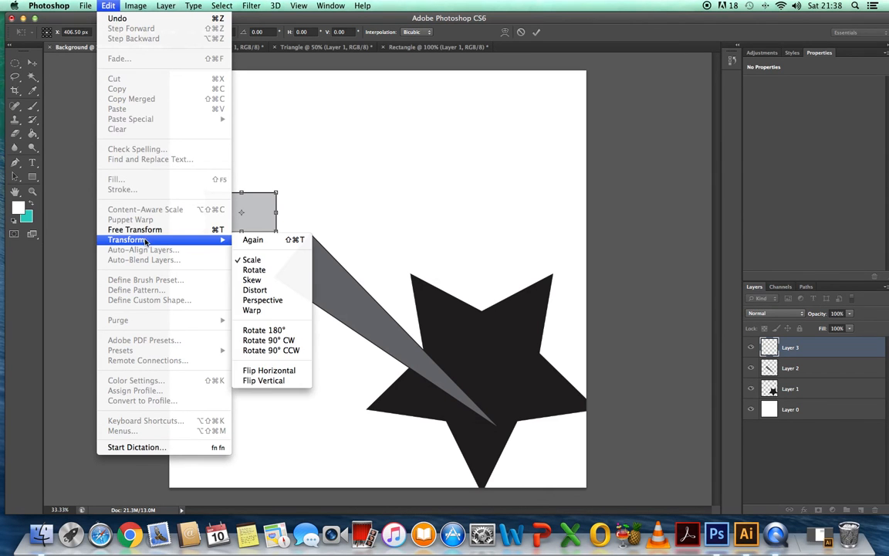
{"action": "left_click", "coordinate": [258, 271]}
{"action": "left_click_drag", "start_coordinate": [206, 230], "coordinate": [233, 258]}
{"action": "left_click", "coordinate": [536, 33]}
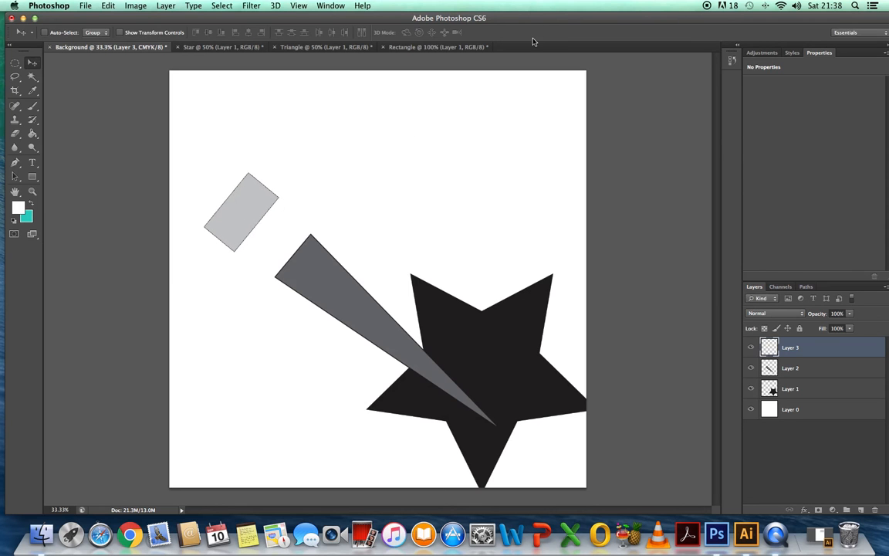
{"action": "left_click_drag", "start_coordinate": [251, 209], "coordinate": [290, 231]}
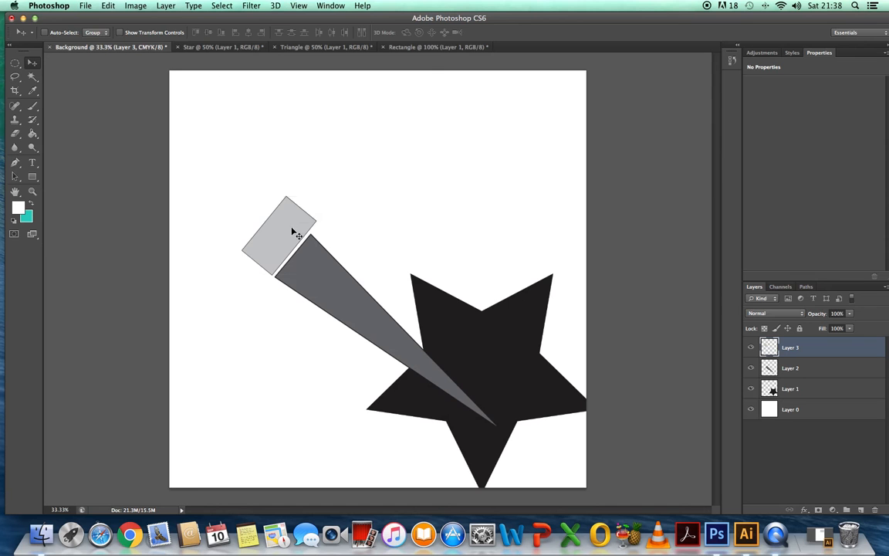
- Scale the tilted rectangle to about 49% and place it inside the triangle's wide end
{"action": "left_click", "coordinate": [108, 6]}
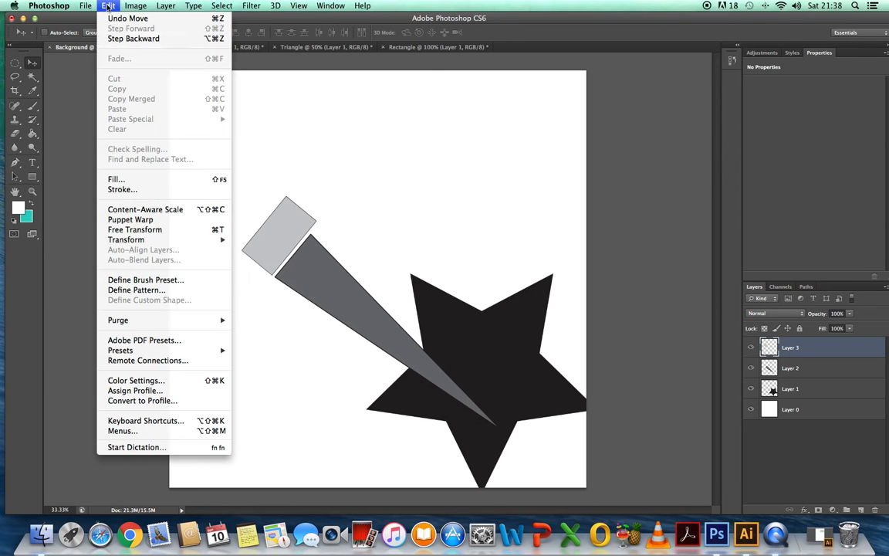
{"action": "mouse_move", "coordinate": [229, 239]}
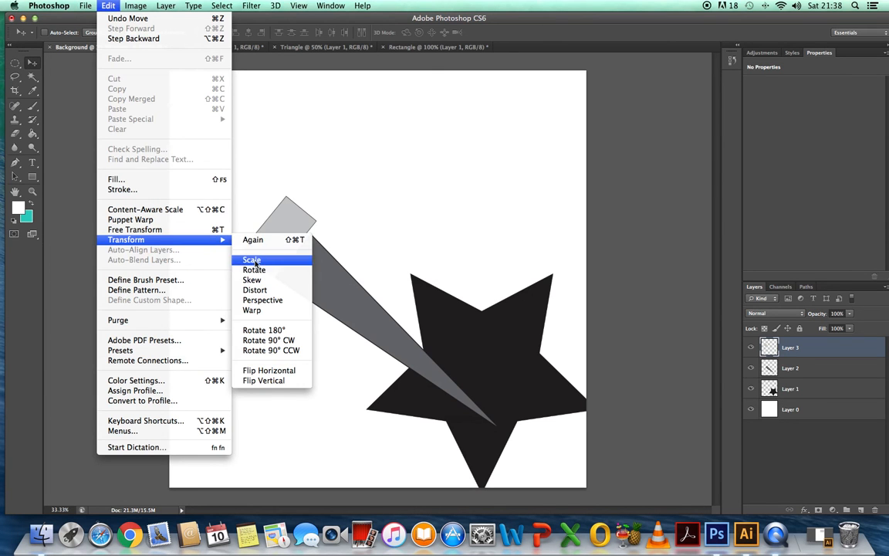
{"action": "left_click", "coordinate": [255, 262]}
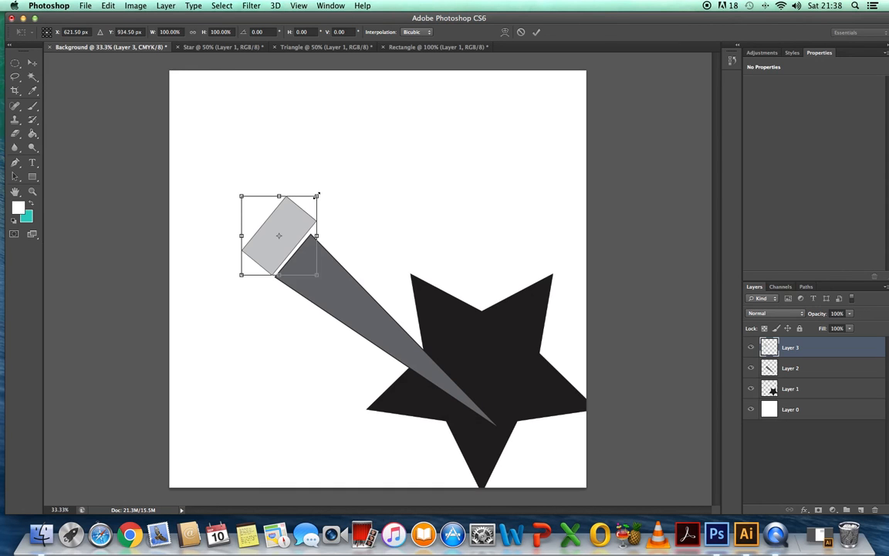
{"action": "mouse_move", "coordinate": [317, 196]}
{"action": "left_mouse_down"}
{"action": "mouse_move", "coordinate": [278, 206]}
{"action": "mouse_move", "coordinate": [311, 210]}
{"action": "left_mouse_up"}
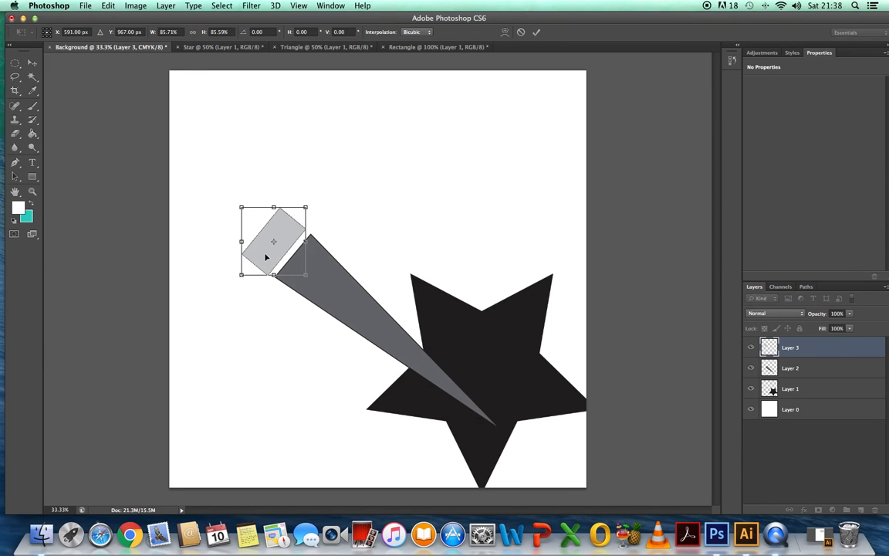
{"action": "left_click_drag", "start_coordinate": [242, 275], "coordinate": [247, 271]}
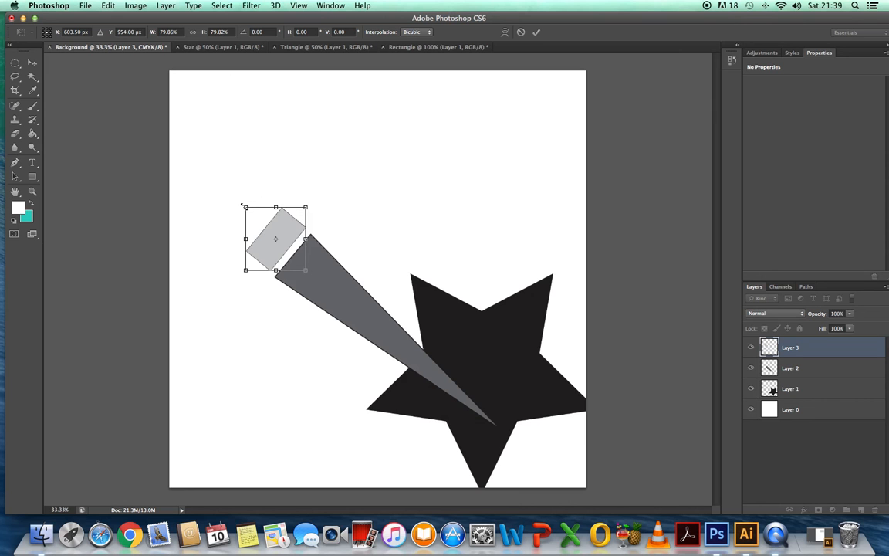
{"action": "left_click_drag", "start_coordinate": [245, 208], "coordinate": [302, 269]}
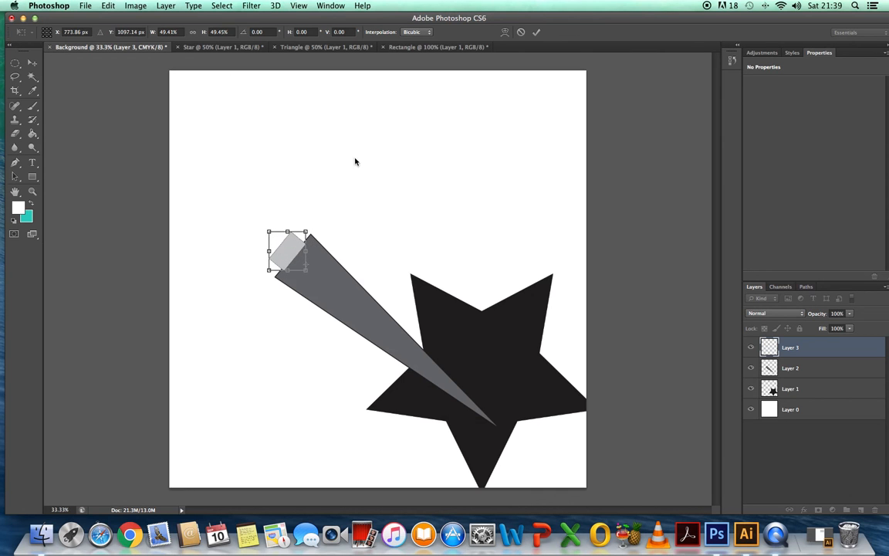
{"action": "left_click", "coordinate": [538, 33]}
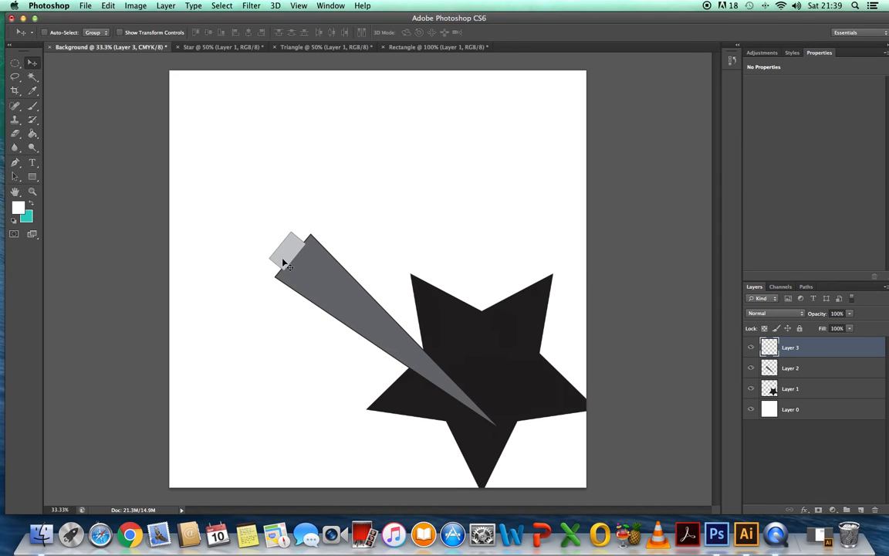
{"action": "mouse_move", "coordinate": [291, 258]}
{"action": "left_mouse_down"}
{"action": "mouse_move", "coordinate": [307, 277]}
{"action": "mouse_move", "coordinate": [303, 270]}
{"action": "left_mouse_up"}
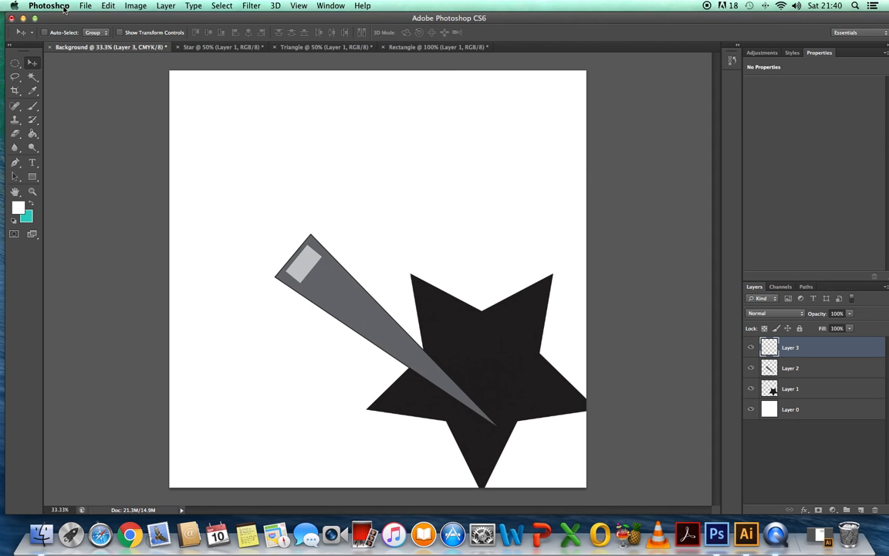
- Flatten the composition's layers into a single background layer
{"action": "left_click", "coordinate": [135, 6]}
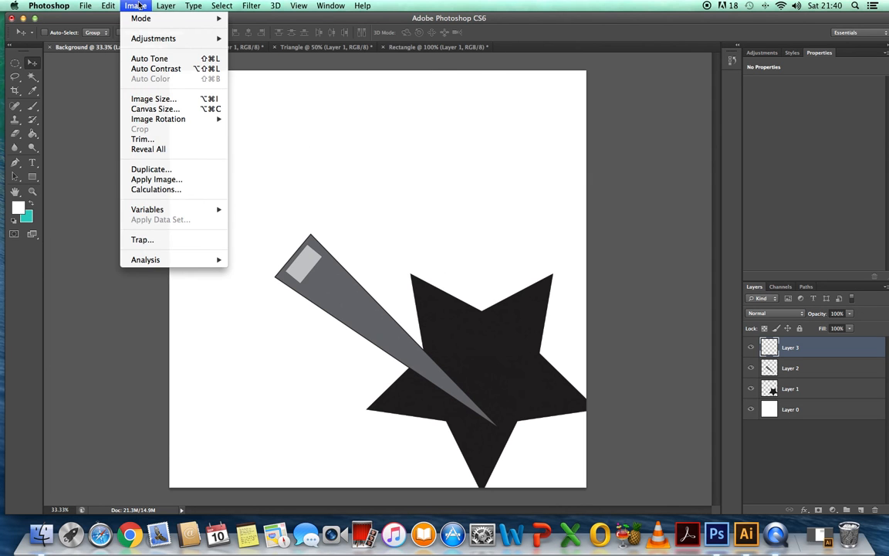
{"action": "mouse_move", "coordinate": [165, 6]}
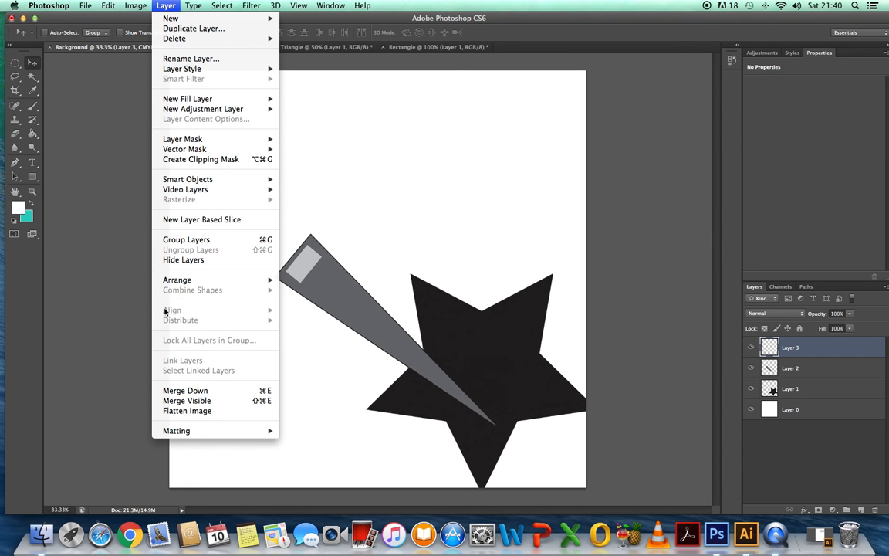
{"action": "left_click", "coordinate": [187, 411]}
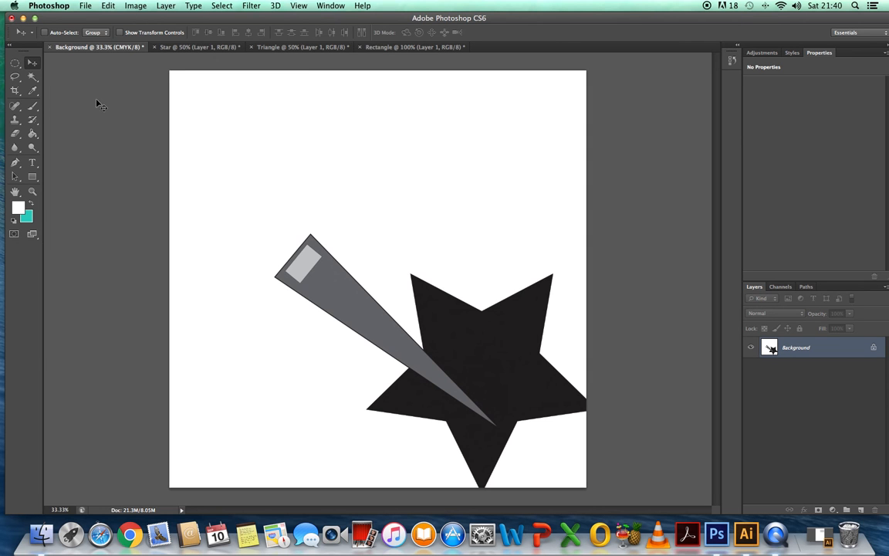
- Save the flattened image to the Desktop as a JPEG named "Final composition", accepting the JPEG options
{"action": "left_click", "coordinate": [86, 6]}
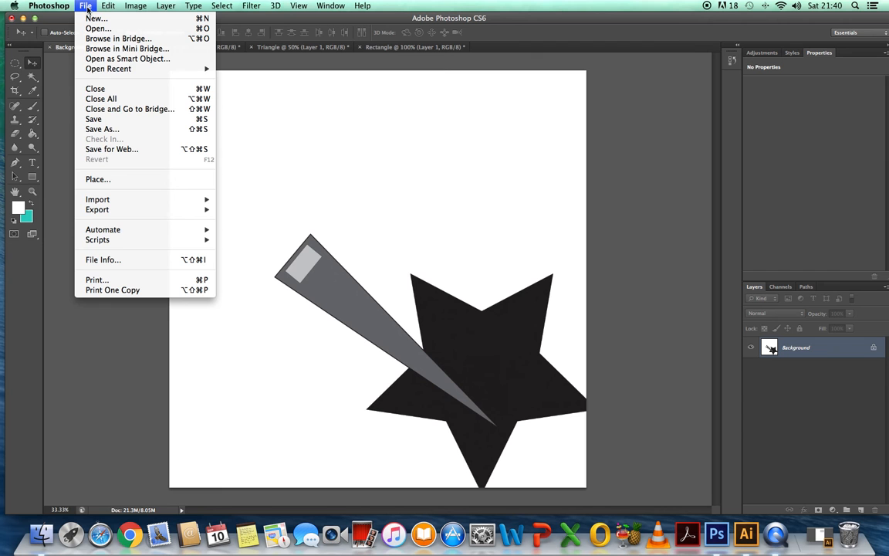
{"action": "left_click", "coordinate": [113, 132]}
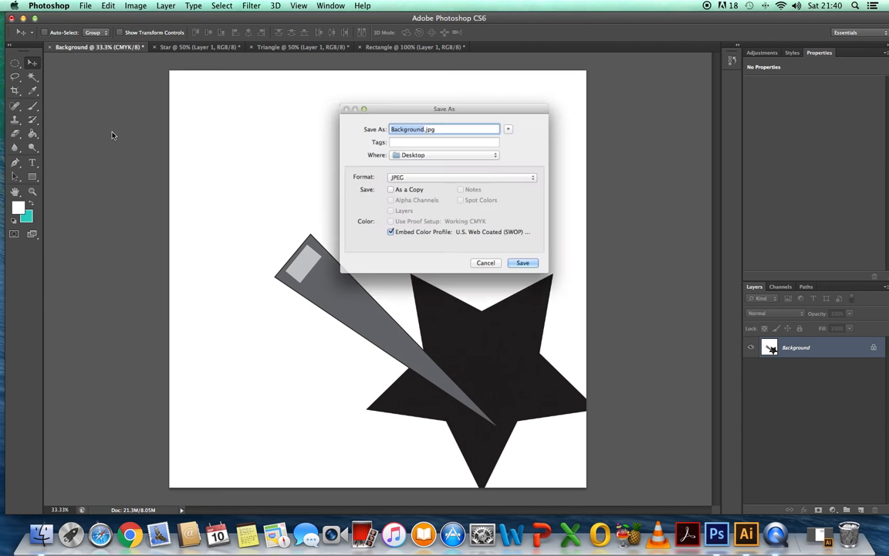
{"action": "left_click", "coordinate": [421, 118]}
{"action": "key", "text": "BackSpace"}
{"action": "key", "text": "BackSpace"}
{"action": "key", "text": "BackSpace"}
{"action": "key", "text": "BackSpace"}
{"action": "key", "text": "BackSpace"}
{"action": "key", "text": "BackSpace"}
{"action": "key", "text": "BackSpace"}
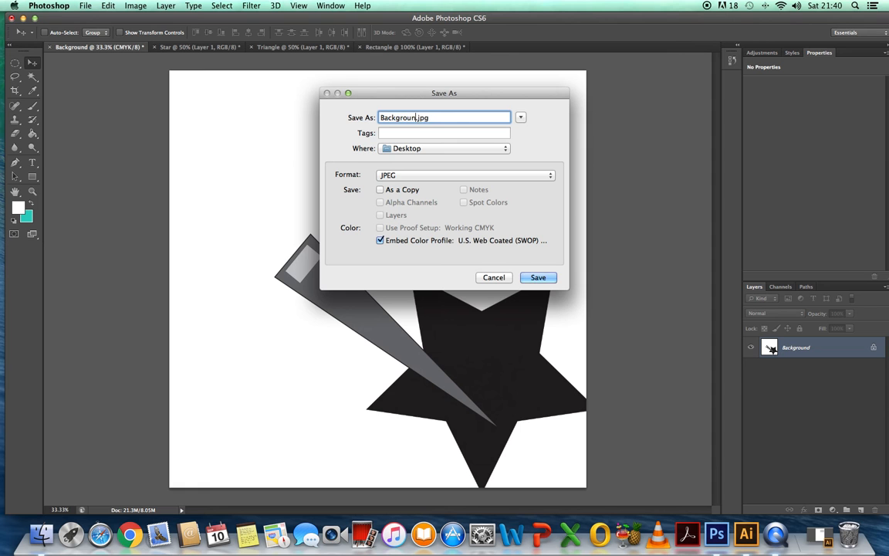
{"action": "key", "text": "BackSpace"}
{"action": "key", "text": "BackSpace"}
{"action": "key", "text": "BackSpace"}
{"action": "type", "text": "Final com"}
{"action": "type", "text": "position"}
{"action": "left_click", "coordinate": [540, 279]}
{"action": "left_click", "coordinate": [508, 188]}
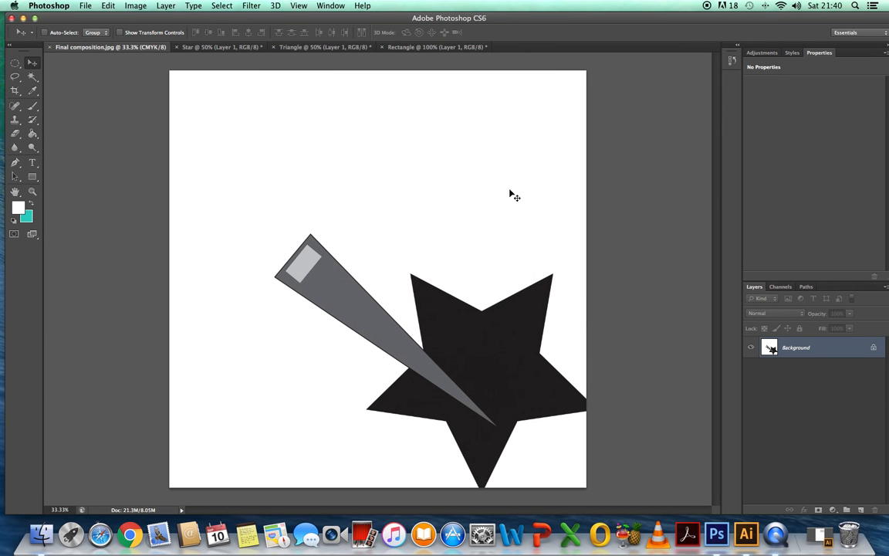